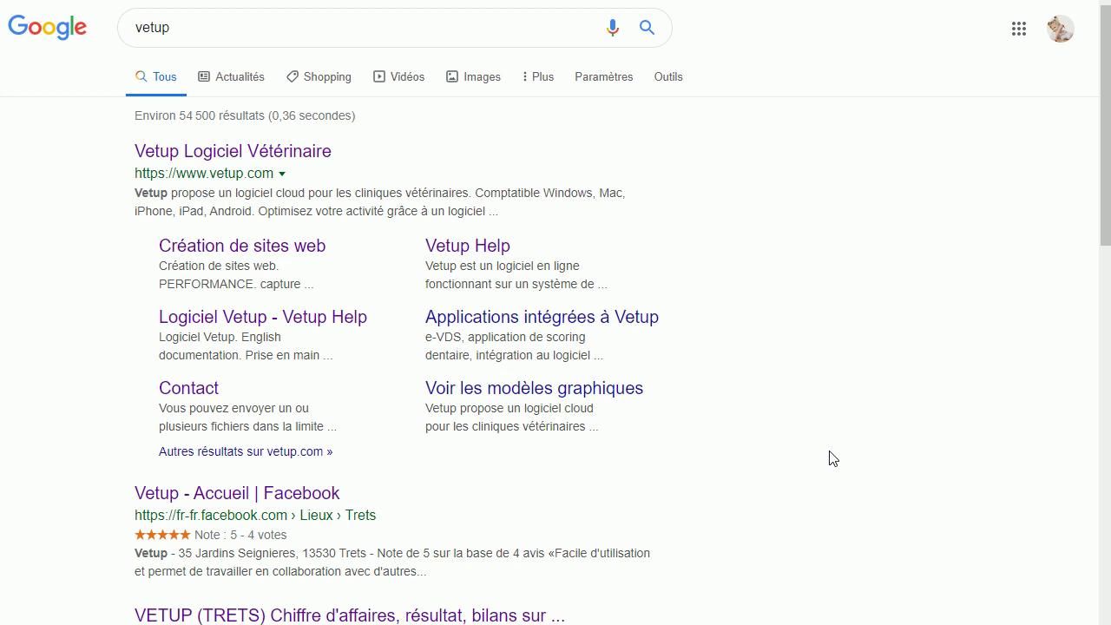
# Open the Vetup Logiciel Vétérinaire site and browse its pricing and options sections
pyautogui.click(243, 153)
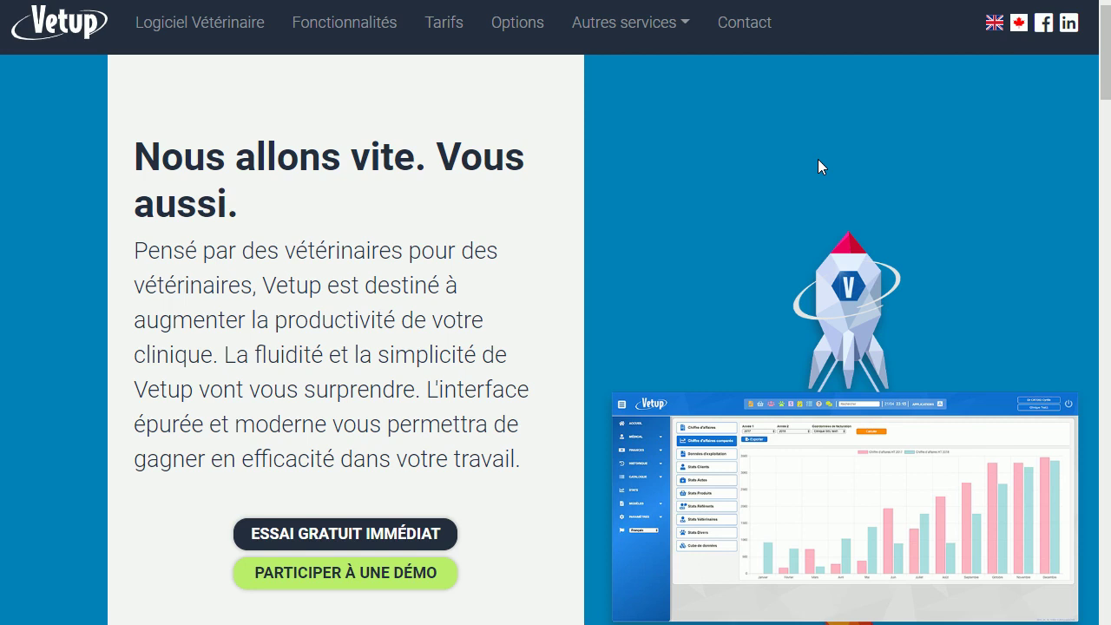
pyautogui.scroll(-2, 818, 159)
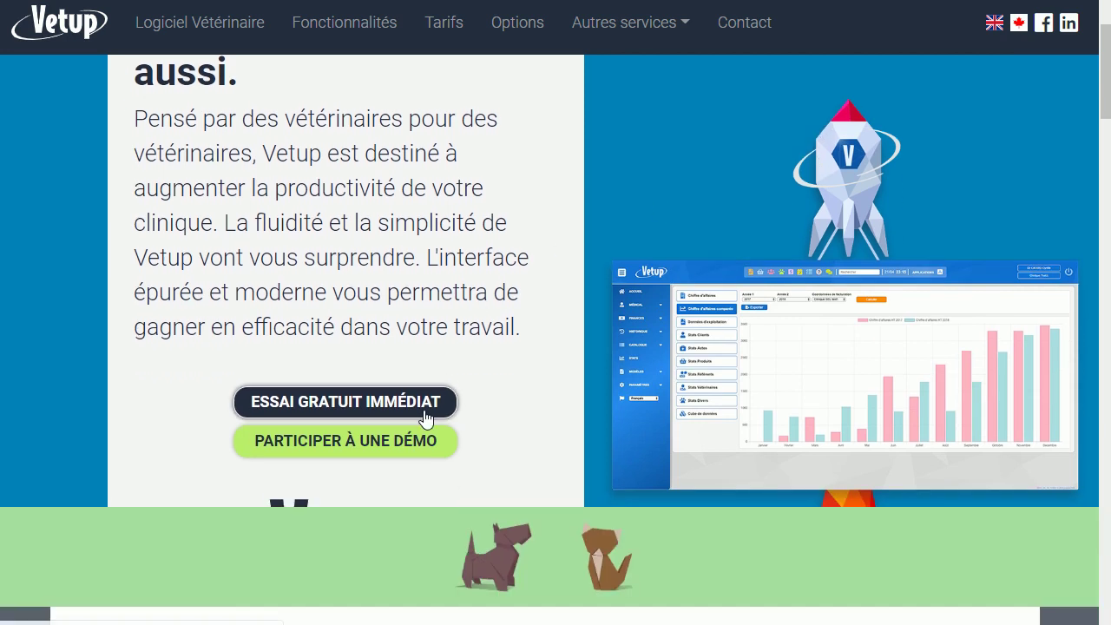
pyautogui.scroll(-10, 685, 279)
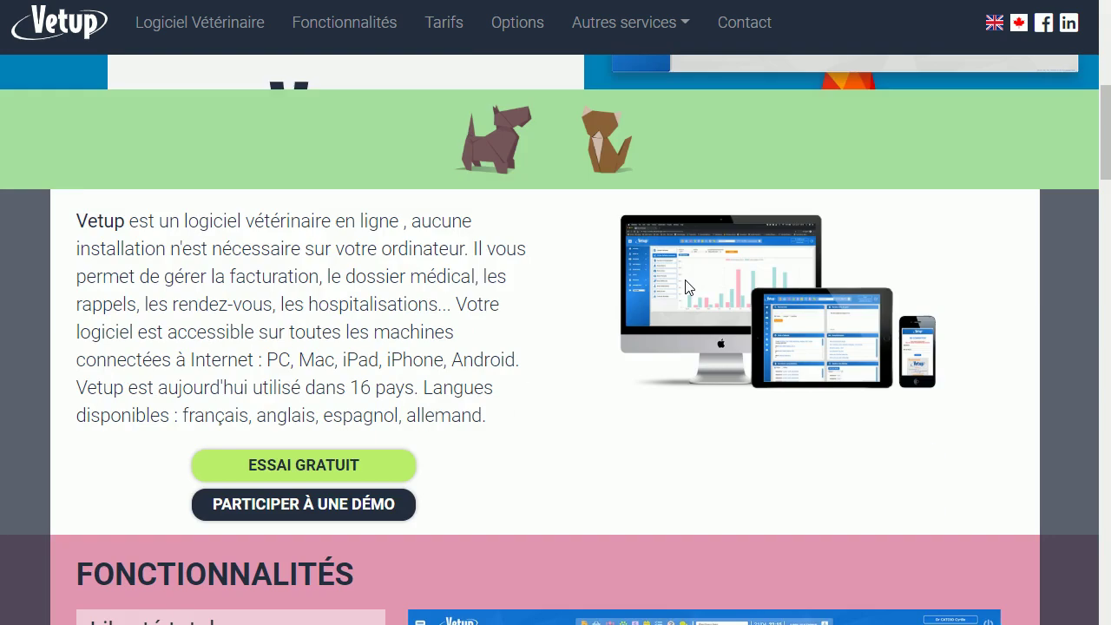
pyautogui.scroll(-12, 685, 279)
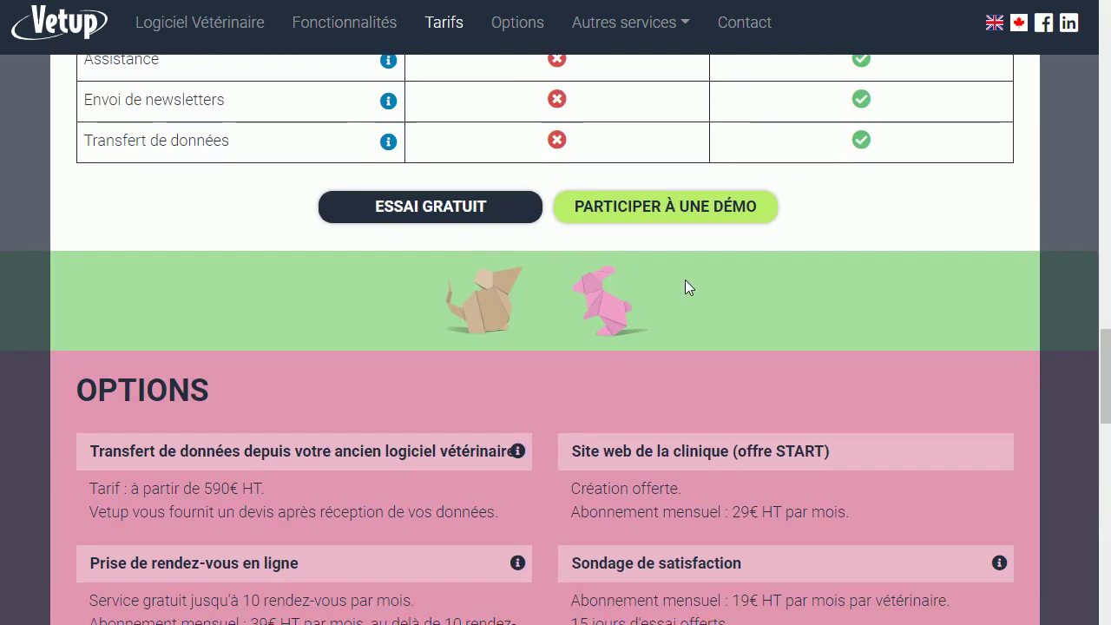
pyautogui.scroll(15, 685, 279)
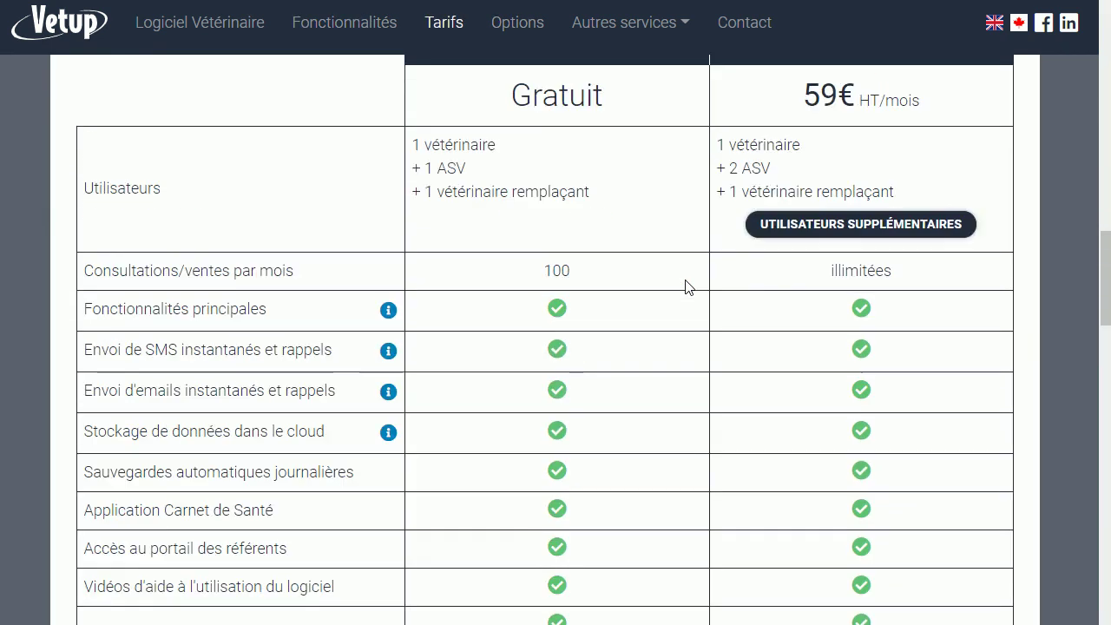
pyautogui.scroll(1, 365, 429)
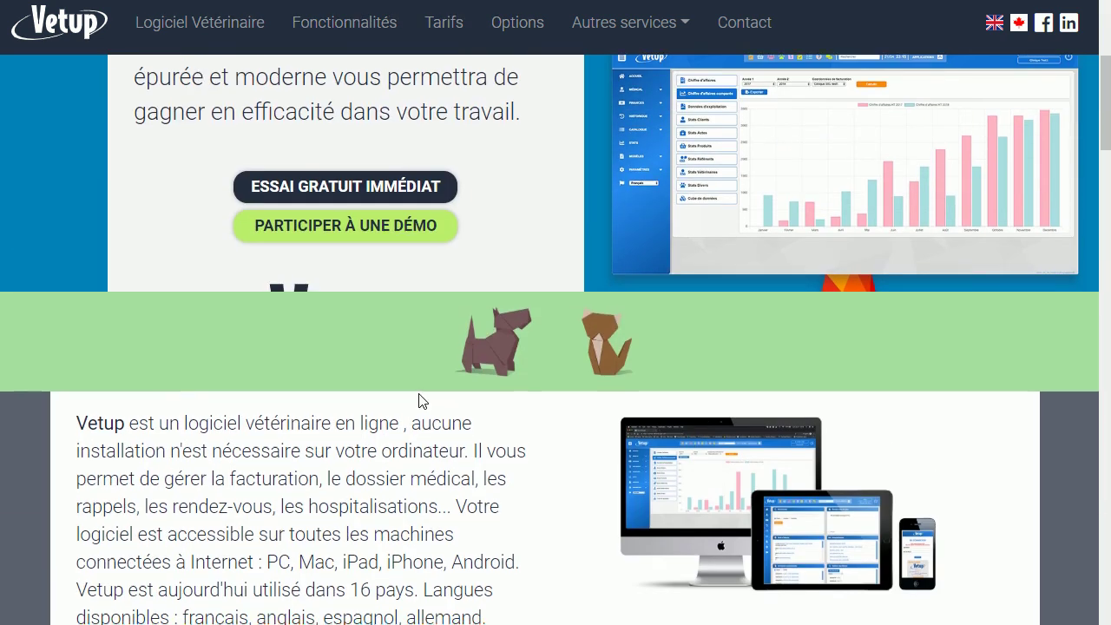
pyautogui.scroll(1, 420, 395)
# Start the immediate free trial signup and enter 'maclinique' as the clinic domain
pyautogui.click(387, 233)
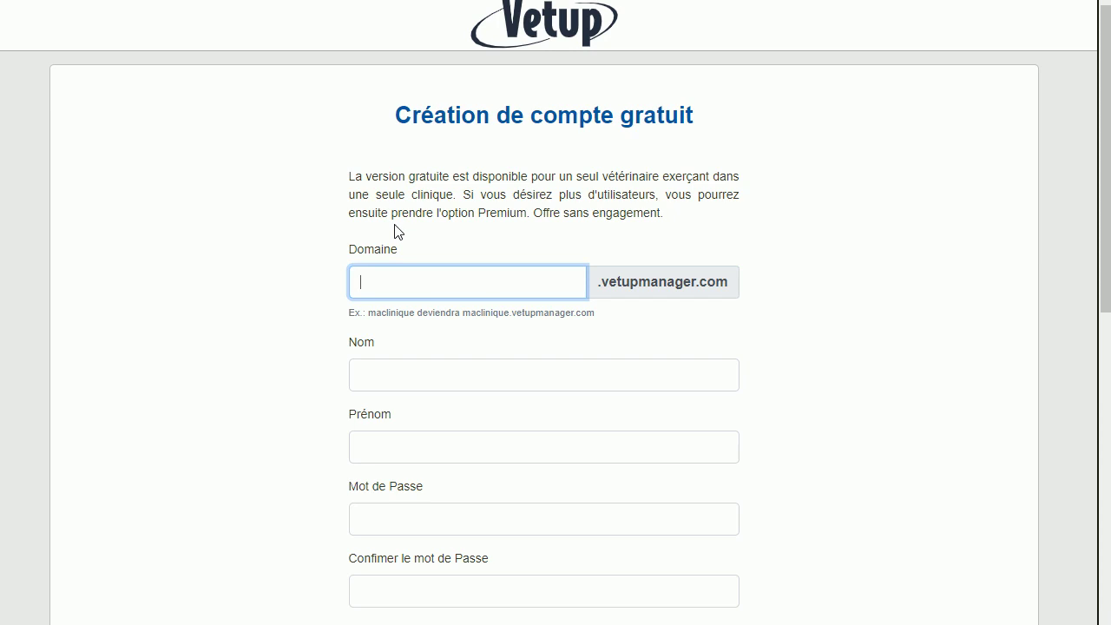
pyautogui.write('C:\\Users\\carol\\')
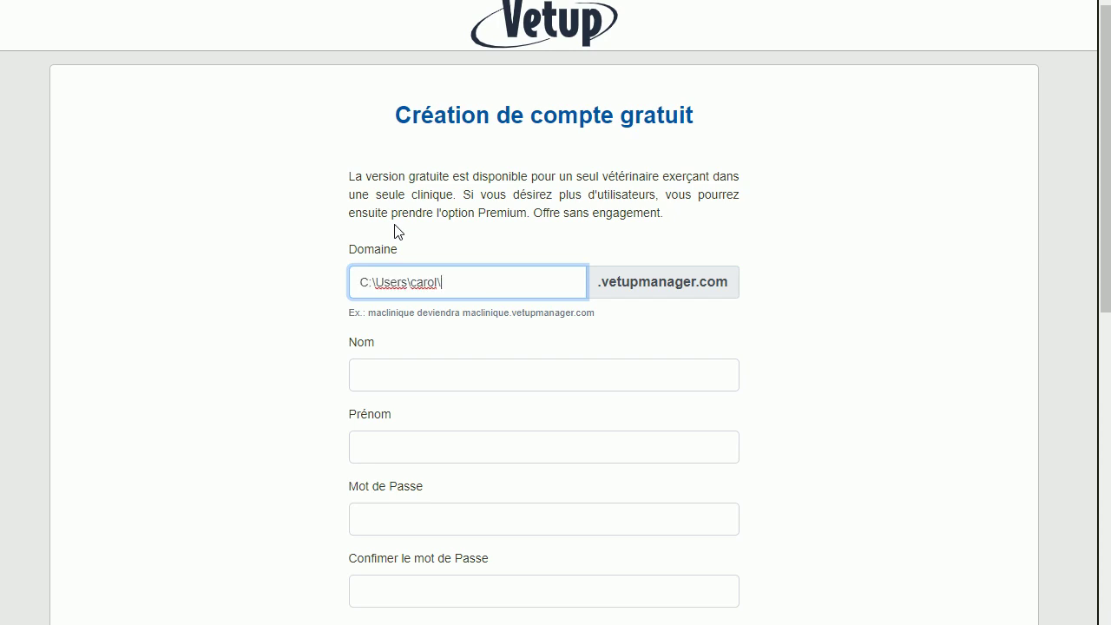
pyautogui.press('BackSpace')
pyautogui.press('BackSpace')
pyautogui.press('BackSpace')
pyautogui.press('BackSpace')
pyautogui.press('BackSpace')
pyautogui.press('BackSpace')
pyautogui.press('BackSpace')
pyautogui.press('BackSpace')
pyautogui.press('BackSpace')
pyautogui.press('BackSpace')
pyautogui.press('BackSpace')
pyautogui.press('BackSpace')
pyautogui.press('BackSpace')
pyautogui.press('BackSpace')
pyautogui.press('BackSpace')
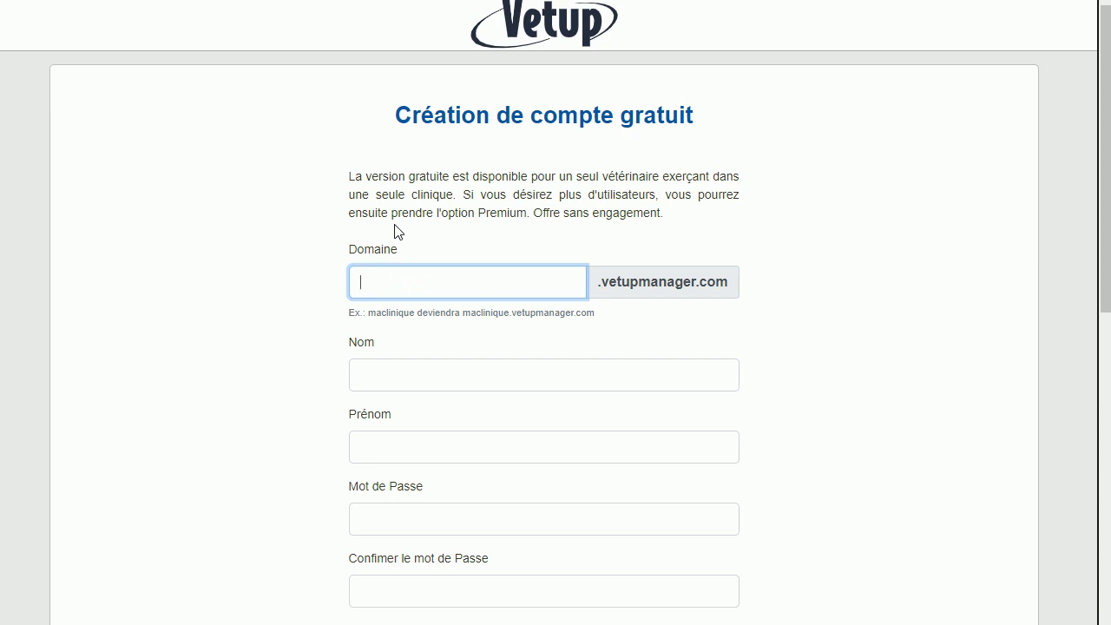
pyautogui.write('maclini')
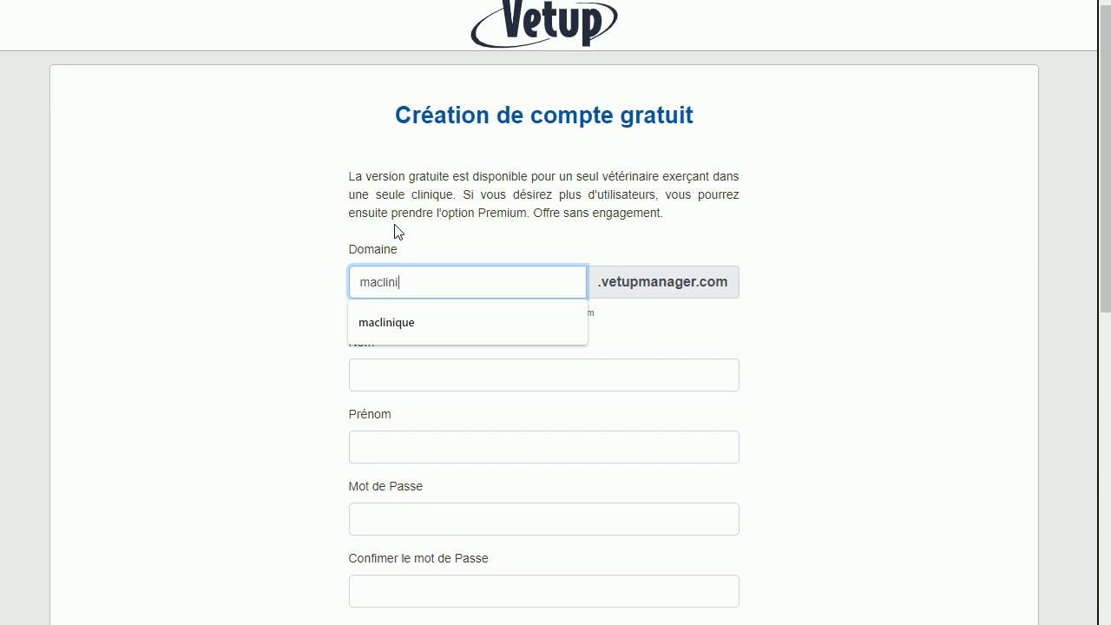
pyautogui.write('que')
pyautogui.doubleClick(415, 283)
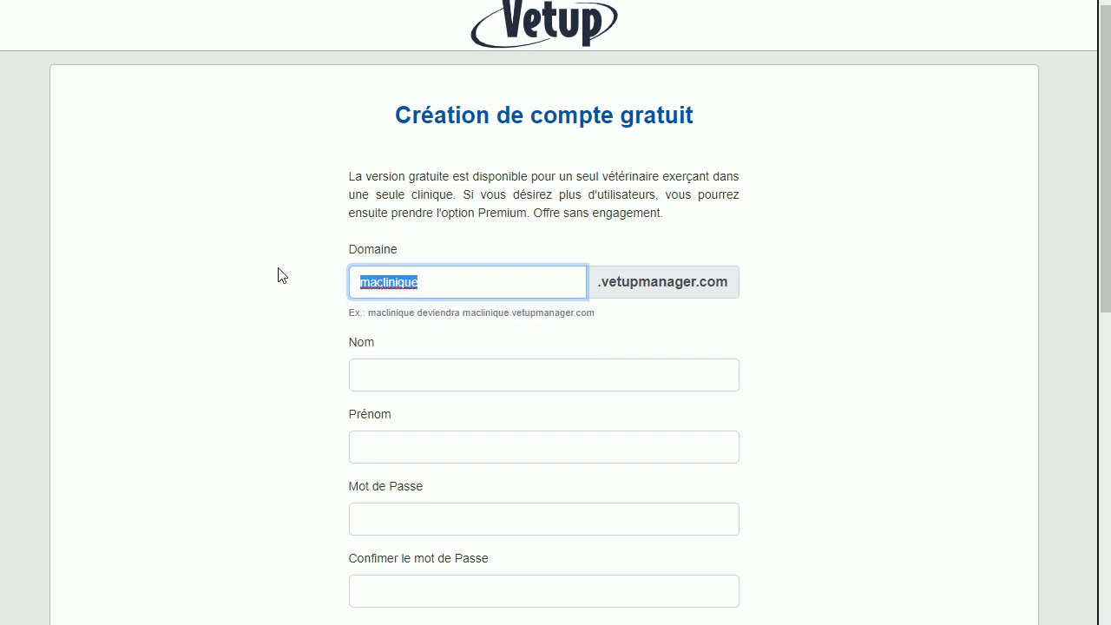
pyautogui.click(729, 341)
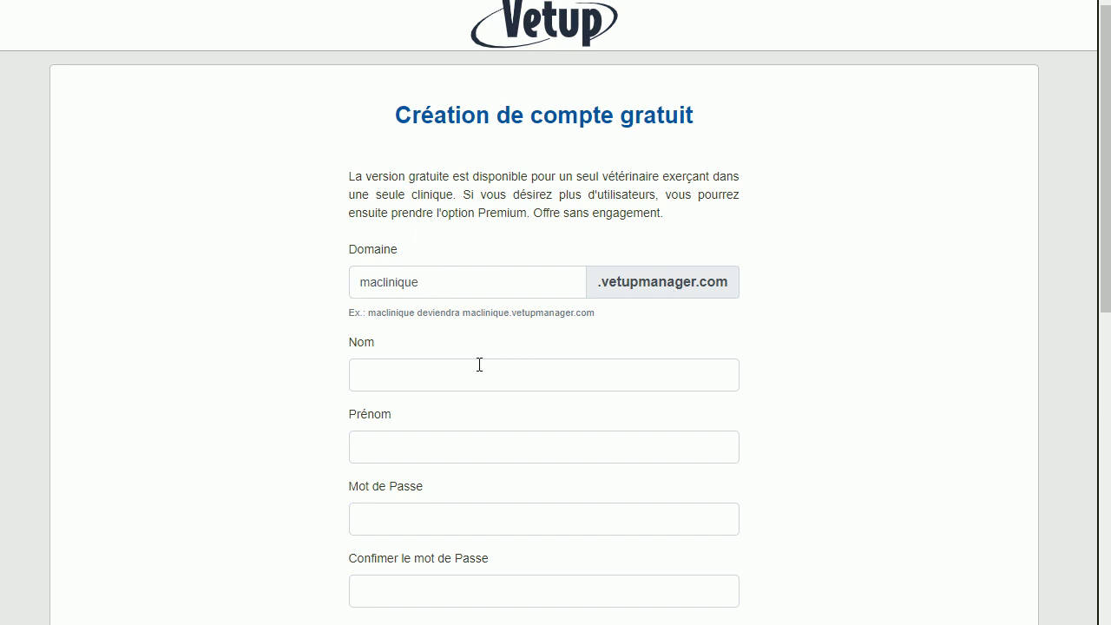
# Autofill the surname and first name from the browser's saved details
pyautogui.click(467, 373)
pyautogui.write('all')
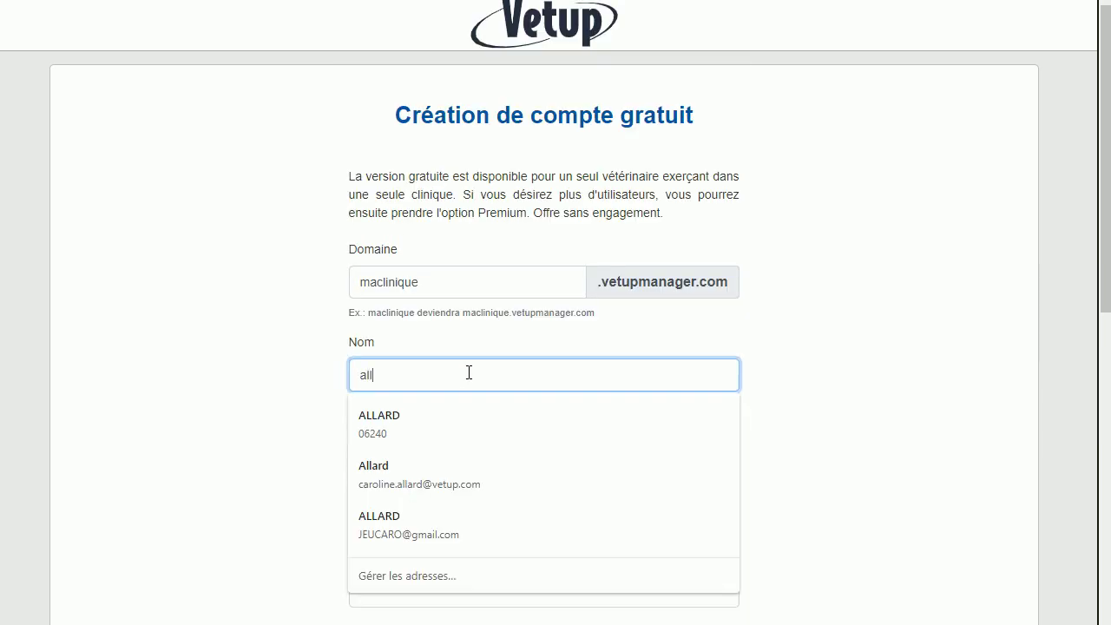
pyautogui.click(385, 416)
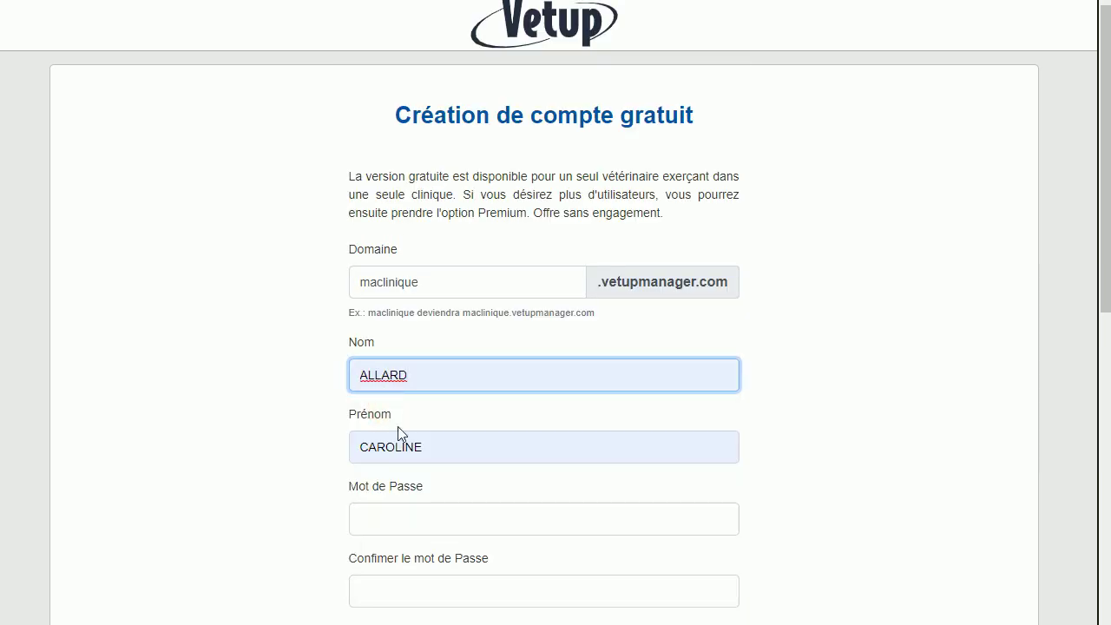
pyautogui.scroll(-2, 441, 457)
# Paste the account password into both the password and confirmation fields
pyautogui.click(443, 457)
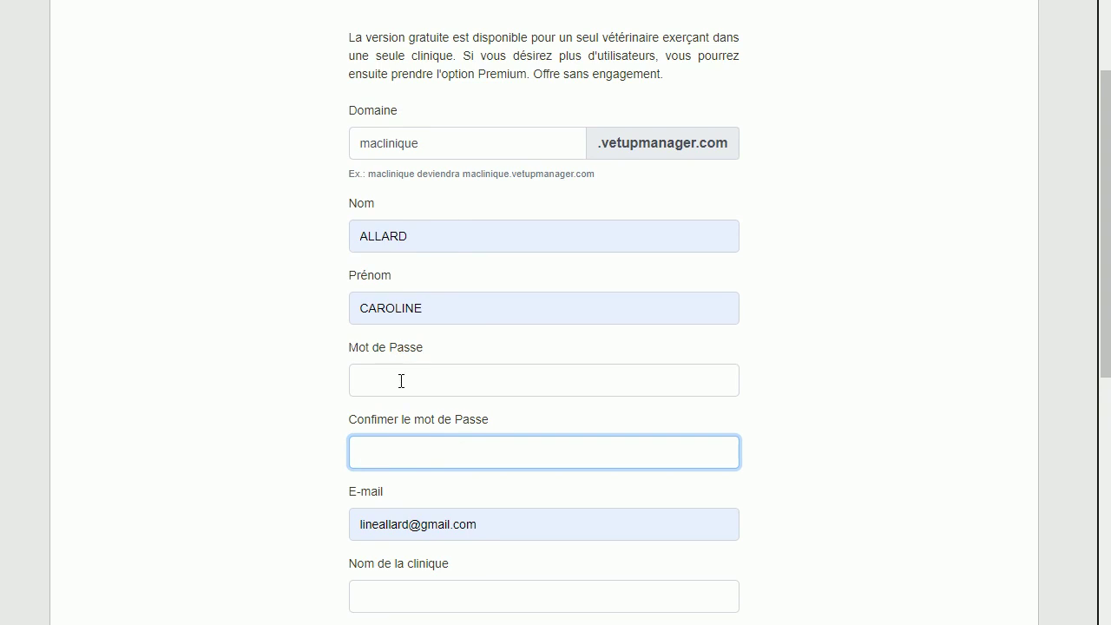
pyautogui.click(401, 381)
pyautogui.hotkey('ctrl', 'v')
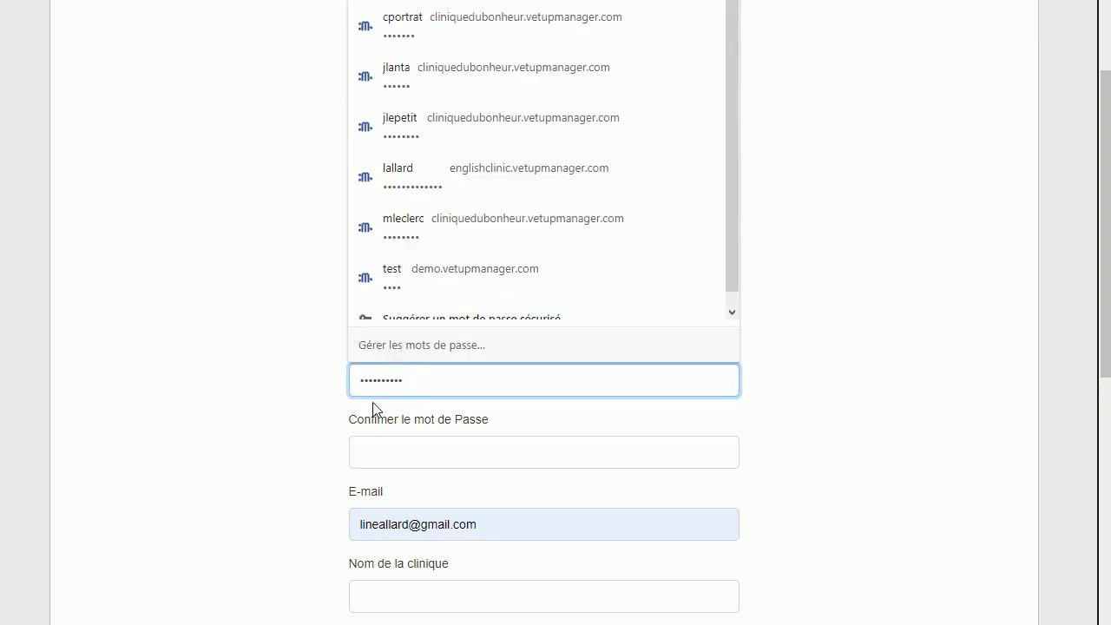
pyautogui.click(385, 453)
pyautogui.hotkey('ctrl', 'v')
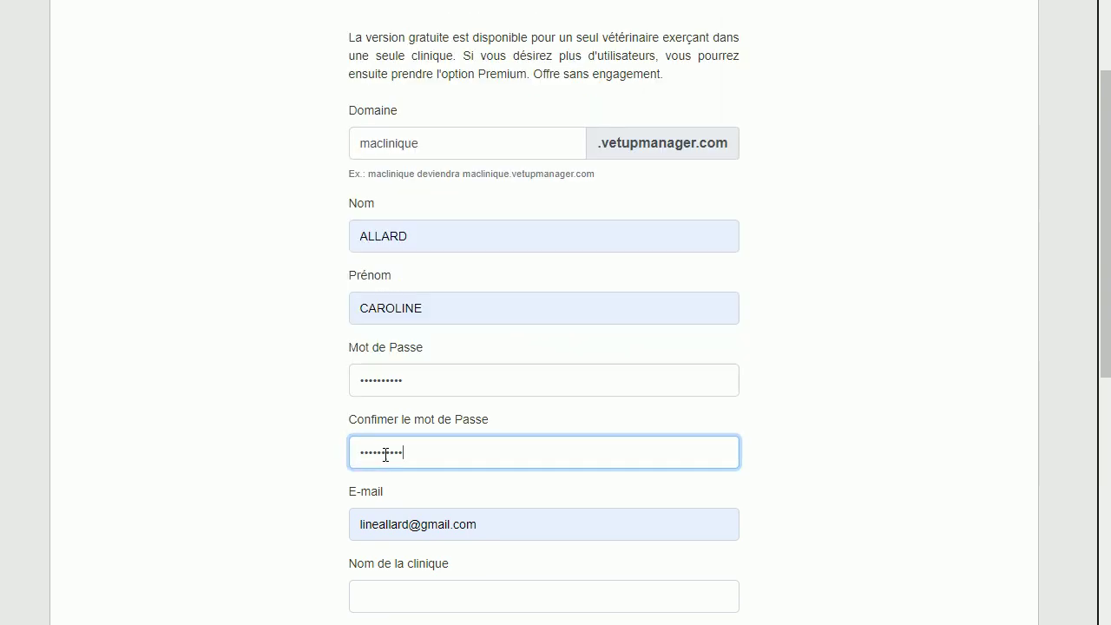
pyautogui.click(1012, 348)
# Check the pre-filled e-mail field and dismiss its suggestions
pyautogui.scroll(-1, 1012, 347)
pyautogui.scroll(-5, 1016, 354)
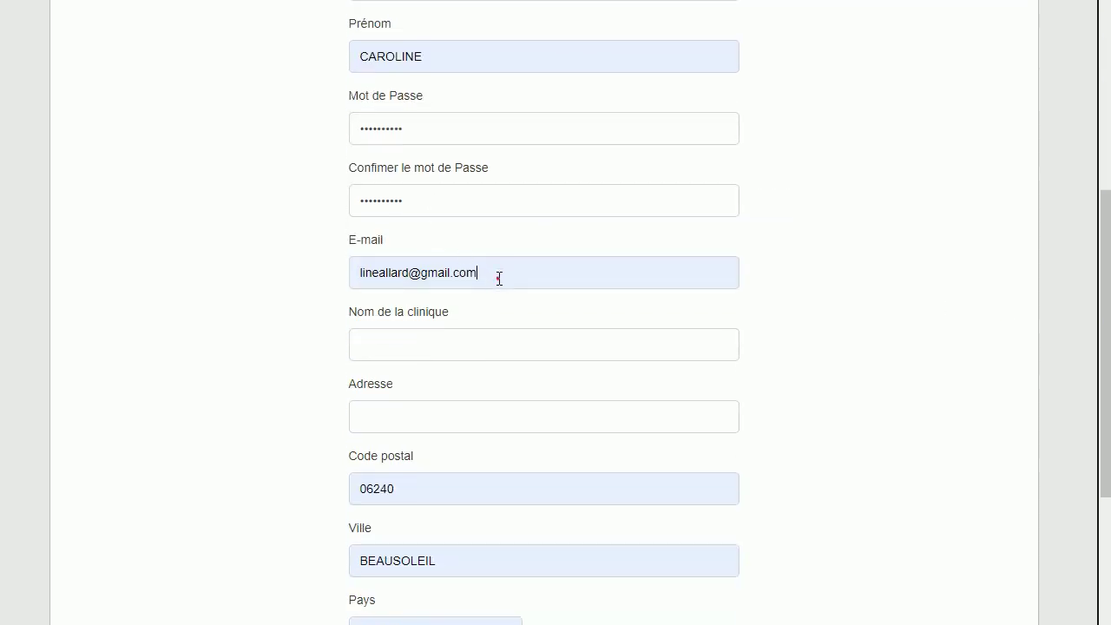
pyautogui.click(499, 278)
pyautogui.click(806, 269)
# Set the clinic name to 'ma clinique' from the suggestion list
pyautogui.scroll(2, 806, 274)
pyautogui.scroll(-3, 520, 408)
pyautogui.click(420, 251)
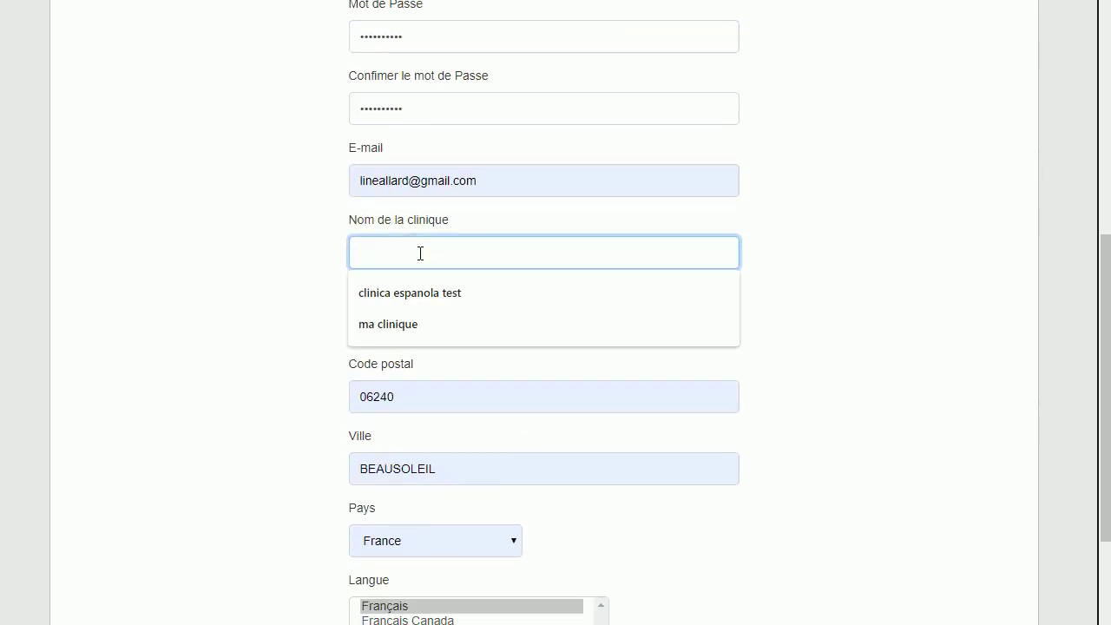
pyautogui.press('Down')
pyautogui.press('Down')
pyautogui.press('Return')
pyautogui.click(378, 252)
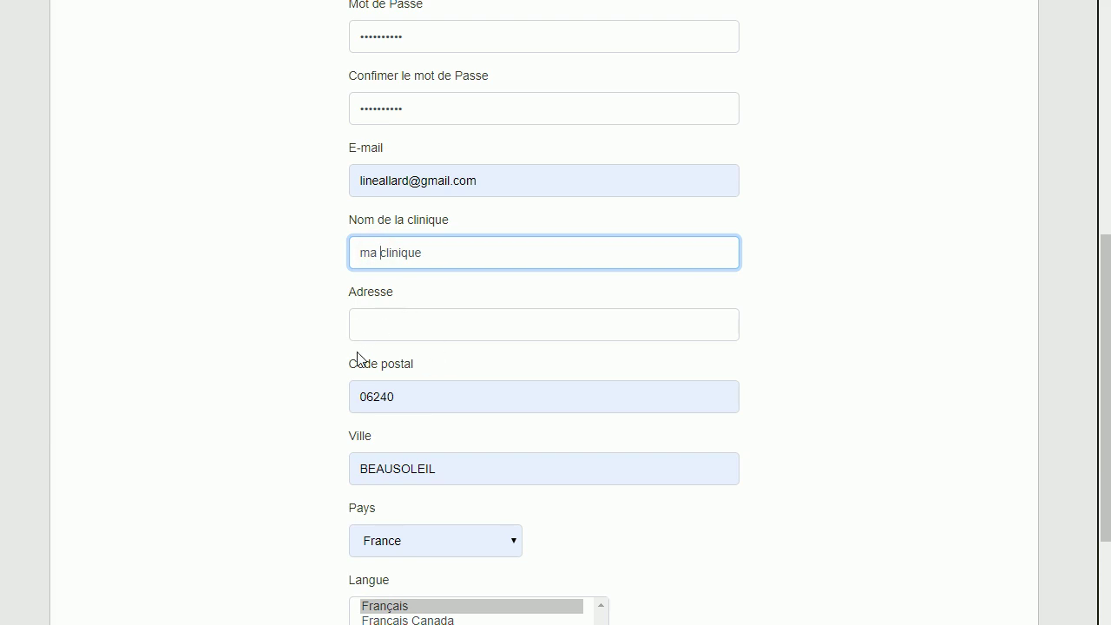
# Fill the clinic street address from the saved suggestion
pyautogui.scroll(-1, 409, 330)
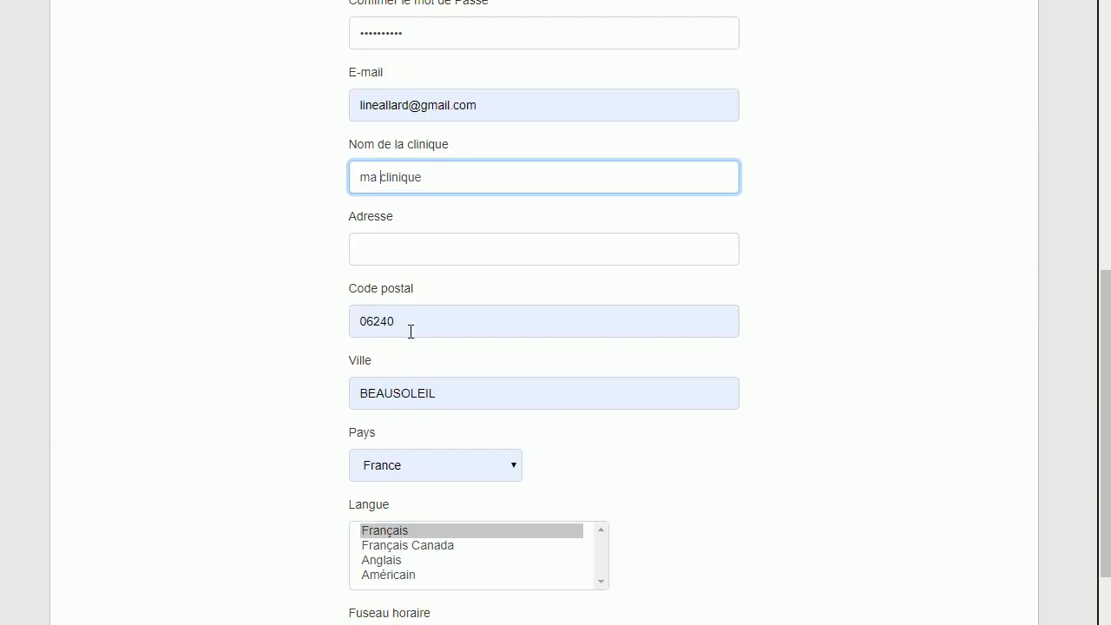
pyautogui.scroll(-1, 410, 330)
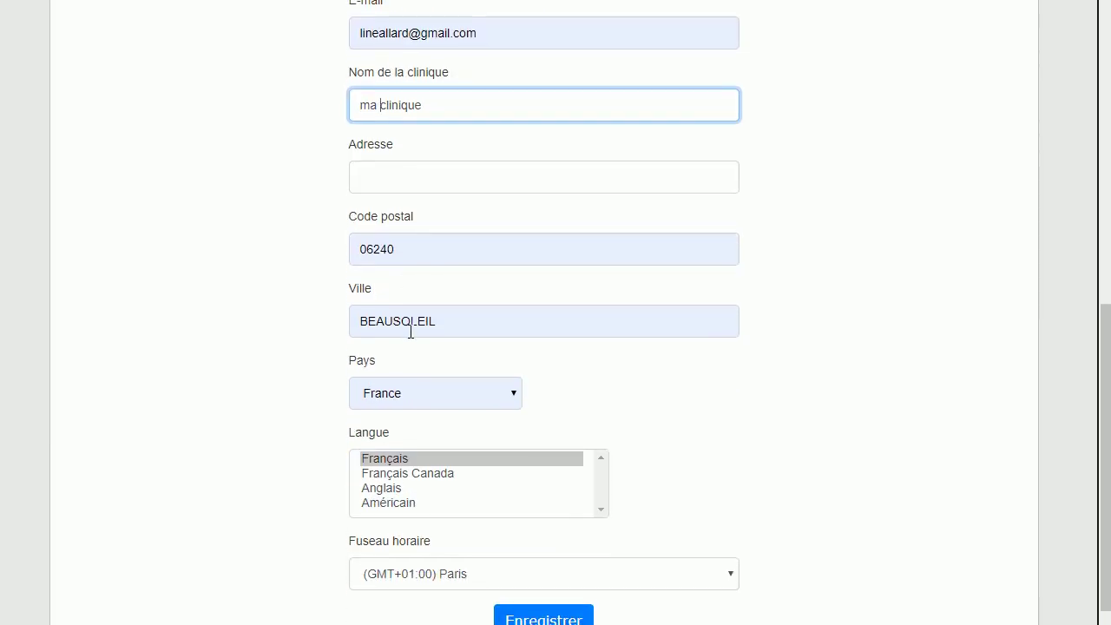
pyautogui.click(408, 177)
pyautogui.click(397, 223)
# Change the postal code to 06000 and select the old city name BEAUSOLEIL
pyautogui.click(400, 241)
pyautogui.press('BackSpace')
pyautogui.press('BackSpace')
pyautogui.press('BackSpace')
pyautogui.press('BackSpace')
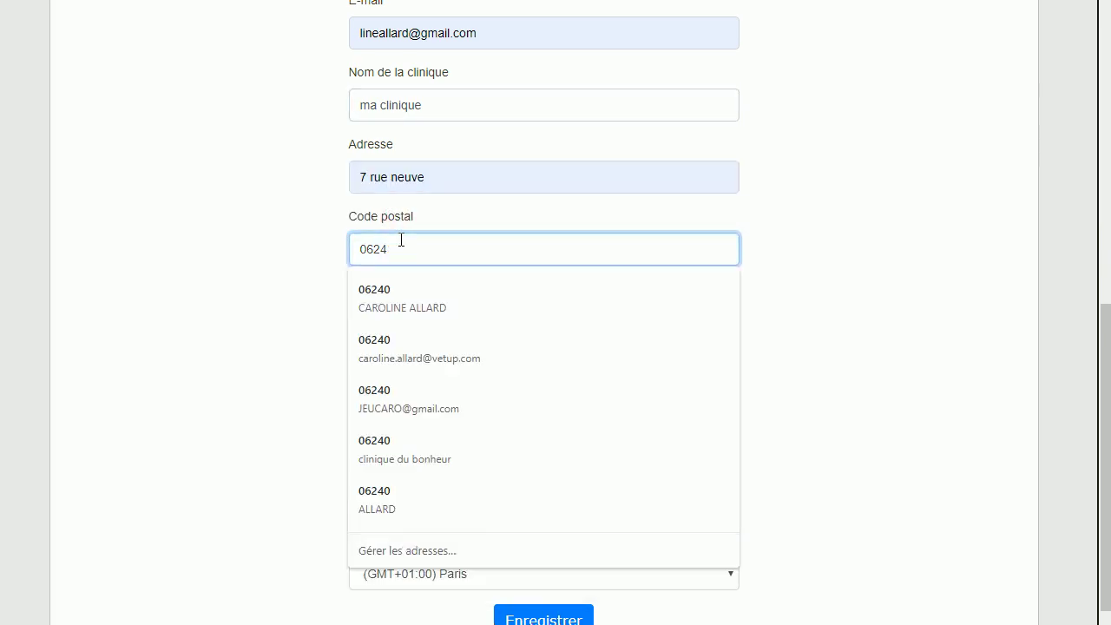
pyautogui.write('6')
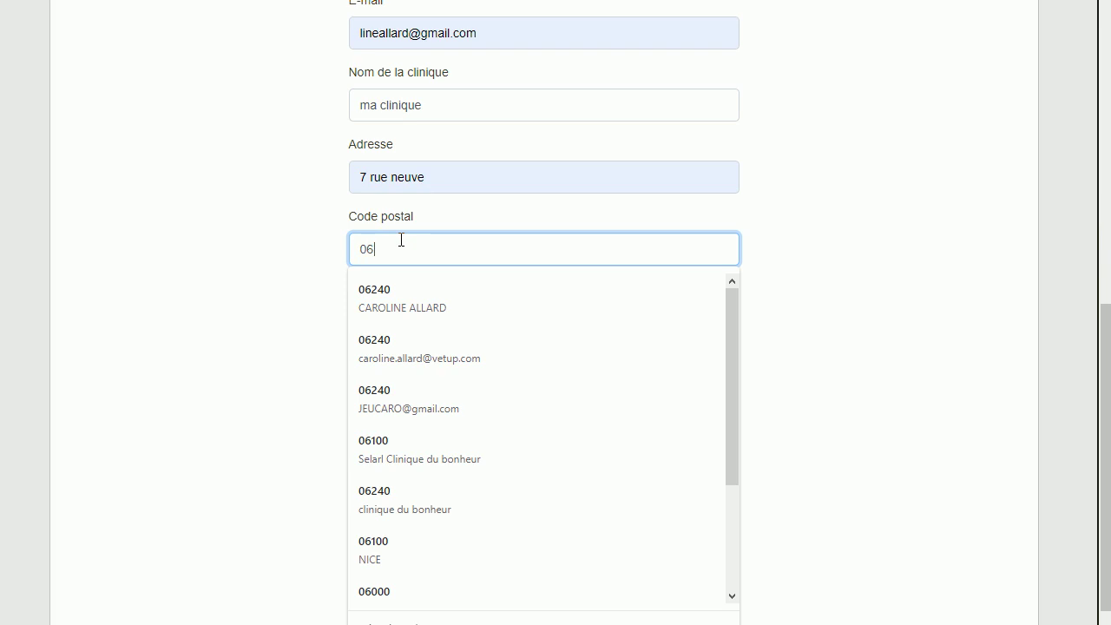
pyautogui.write('000')
pyautogui.click(872, 391)
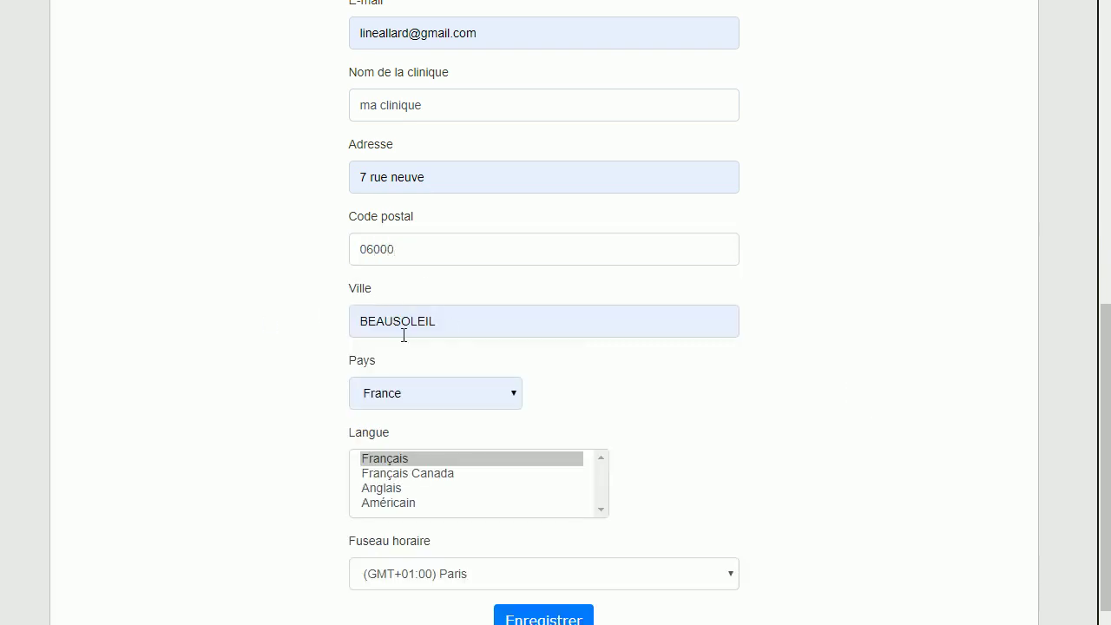
pyautogui.click(437, 327)
pyautogui.moveTo(437, 327); pyautogui.dragTo(295, 325)
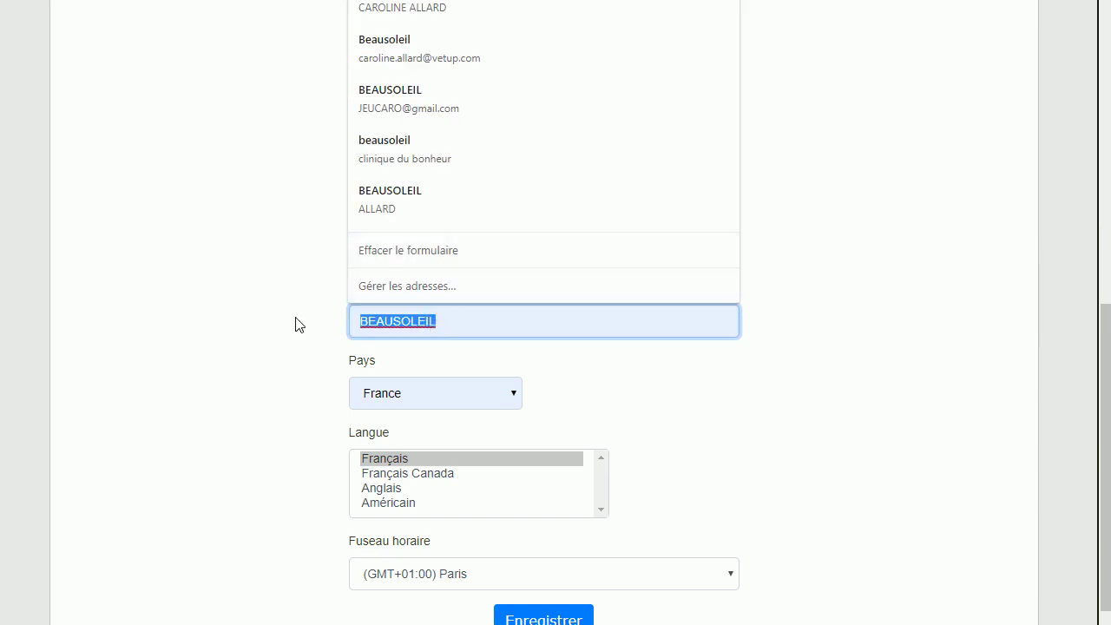
# Replace the city with NICE and review the completed signup form
pyautogui.write('NICE')
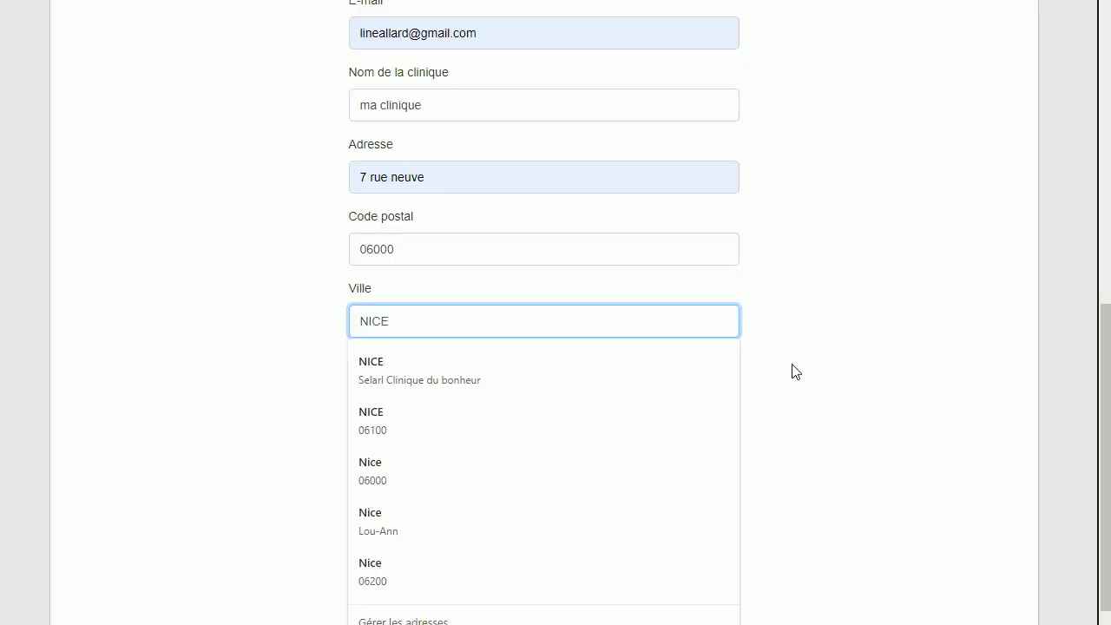
pyautogui.click(791, 364)
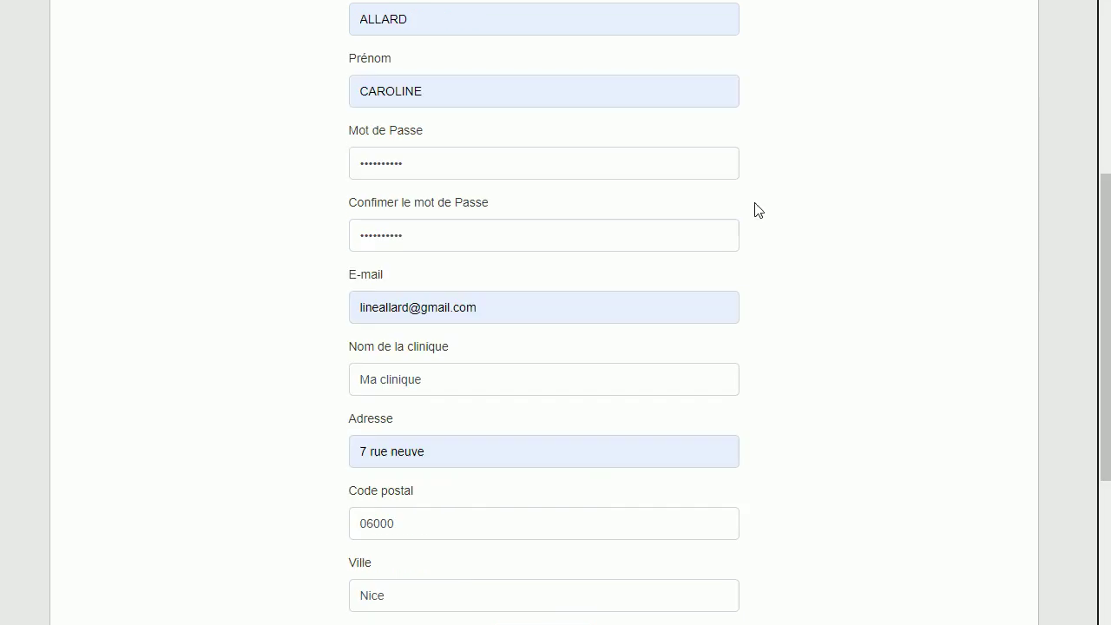
pyautogui.scroll(-1, 853, 233)
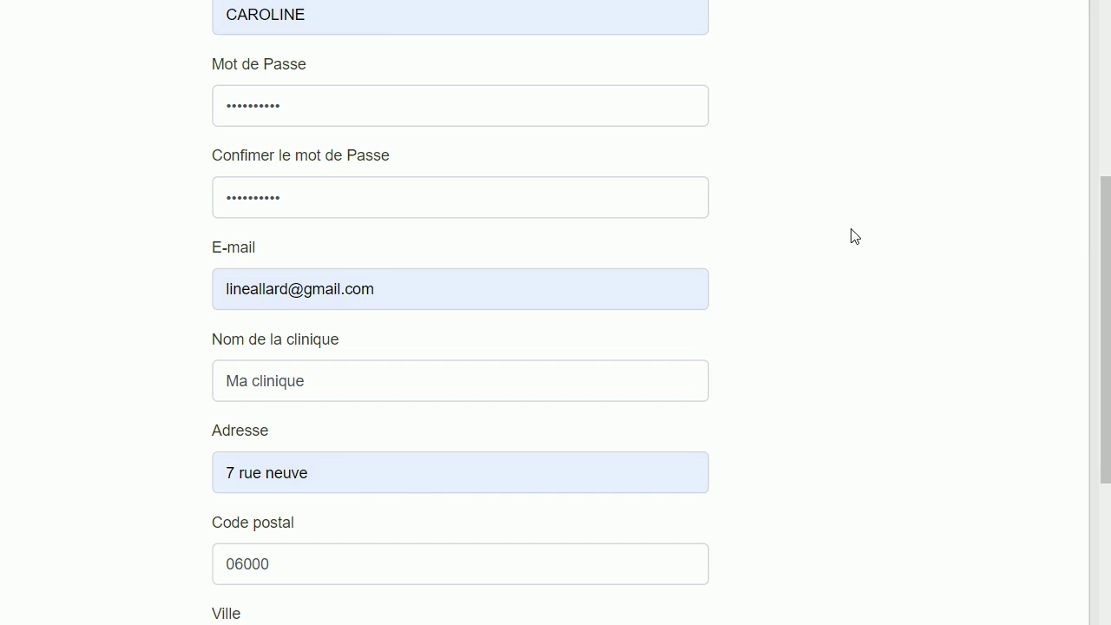
# Keep France as country, with Français language and (GMT+01:00) Paris time zone
pyautogui.scroll(-4, 853, 235)
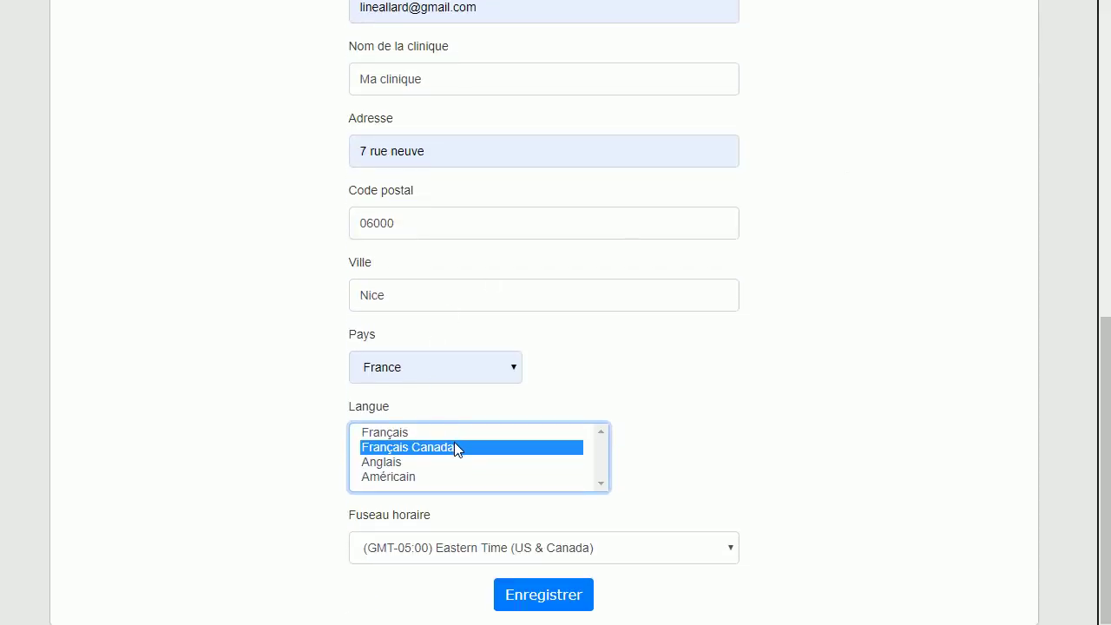
pyautogui.click(509, 367)
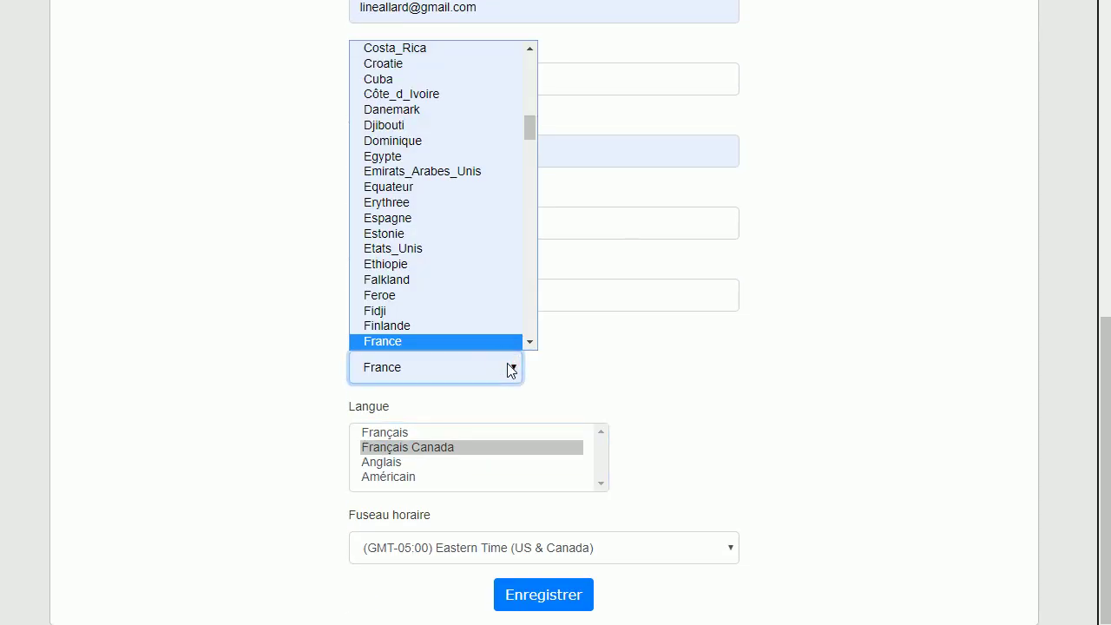
pyautogui.scroll(-3, 513, 116)
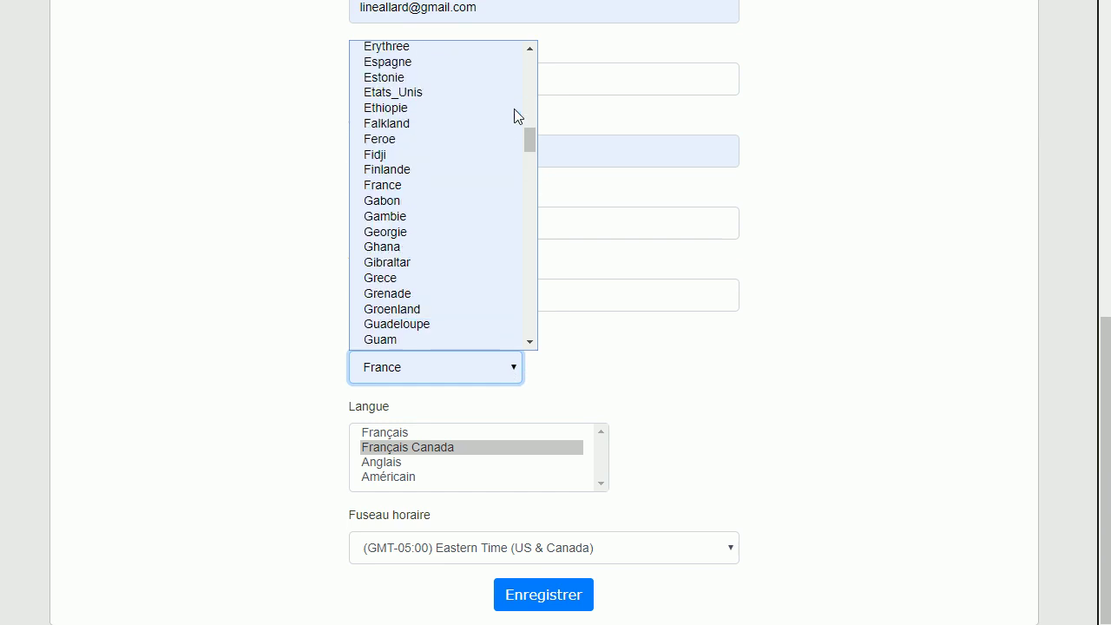
pyautogui.click(483, 446)
pyautogui.click(483, 447)
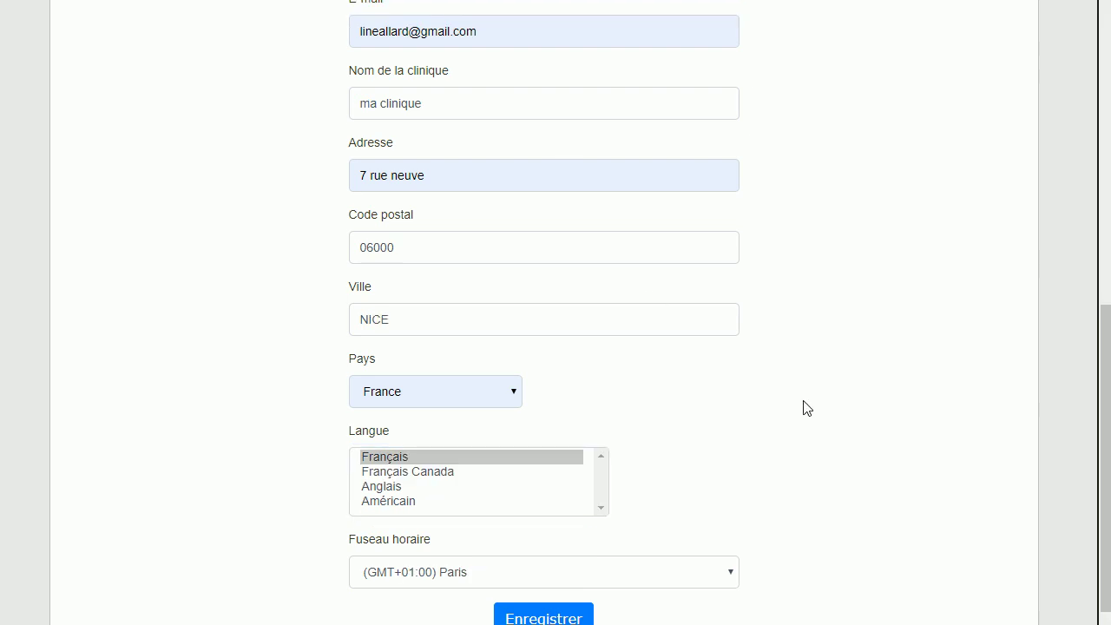
pyautogui.scroll(2, 805, 408)
pyautogui.scroll(-2, 805, 408)
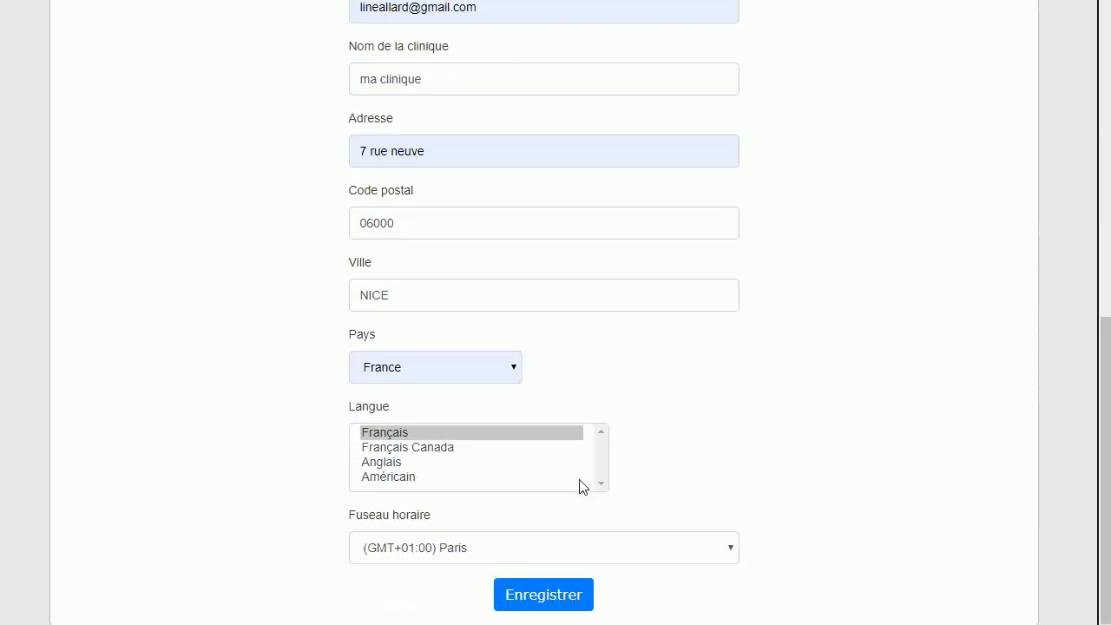
# Submit the registration, decline saving the password, and launch Vetup from the congratulations page
pyautogui.click(562, 602)
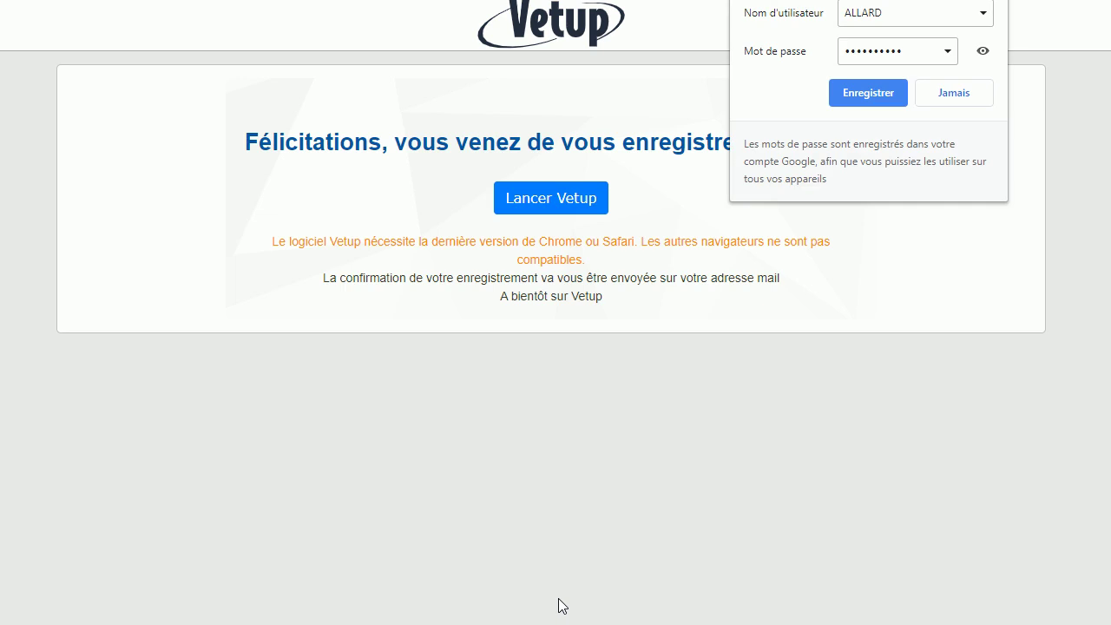
pyautogui.click(767, 603)
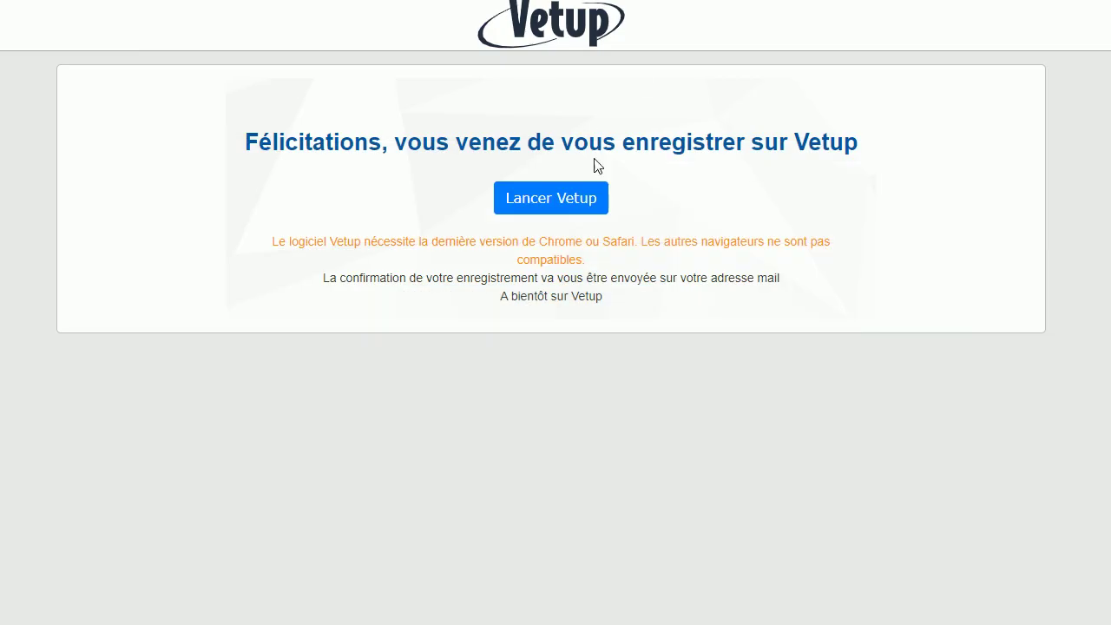
pyautogui.click(577, 200)
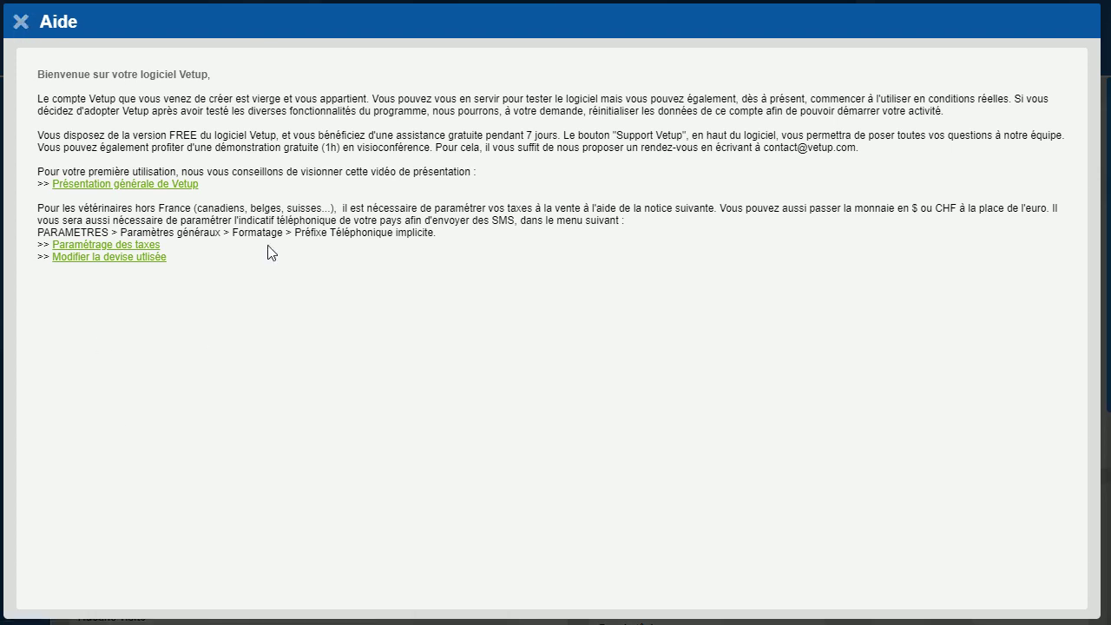
# Close the Aide welcome window to reveal the home dashboard
pyautogui.click(22, 22)
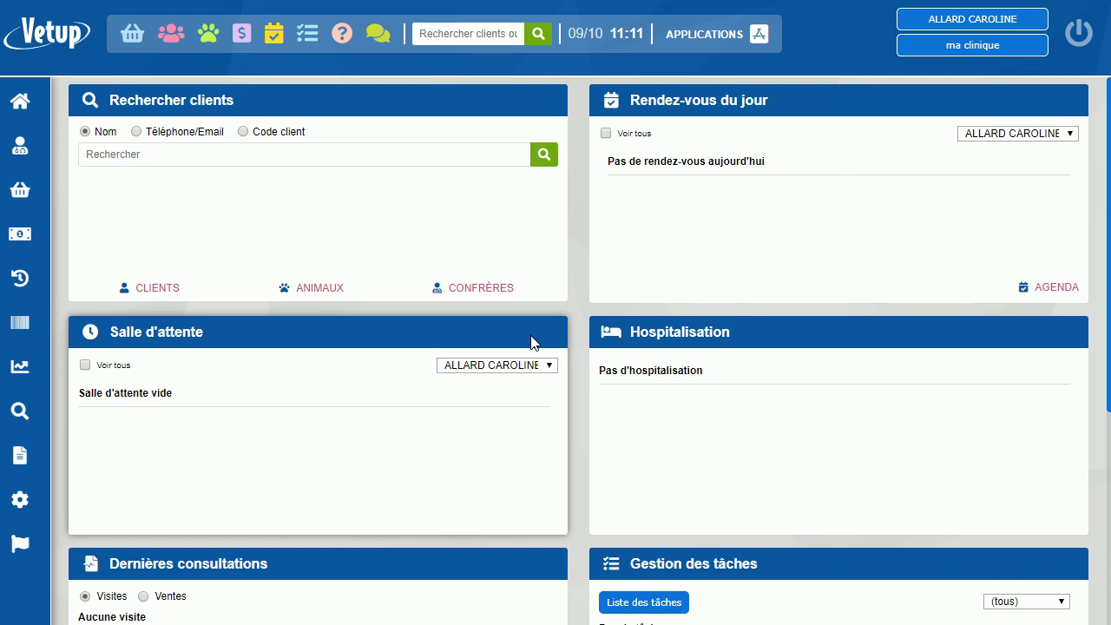
# Log out of Vetup with the top-right power button
pyautogui.click(1080, 37)
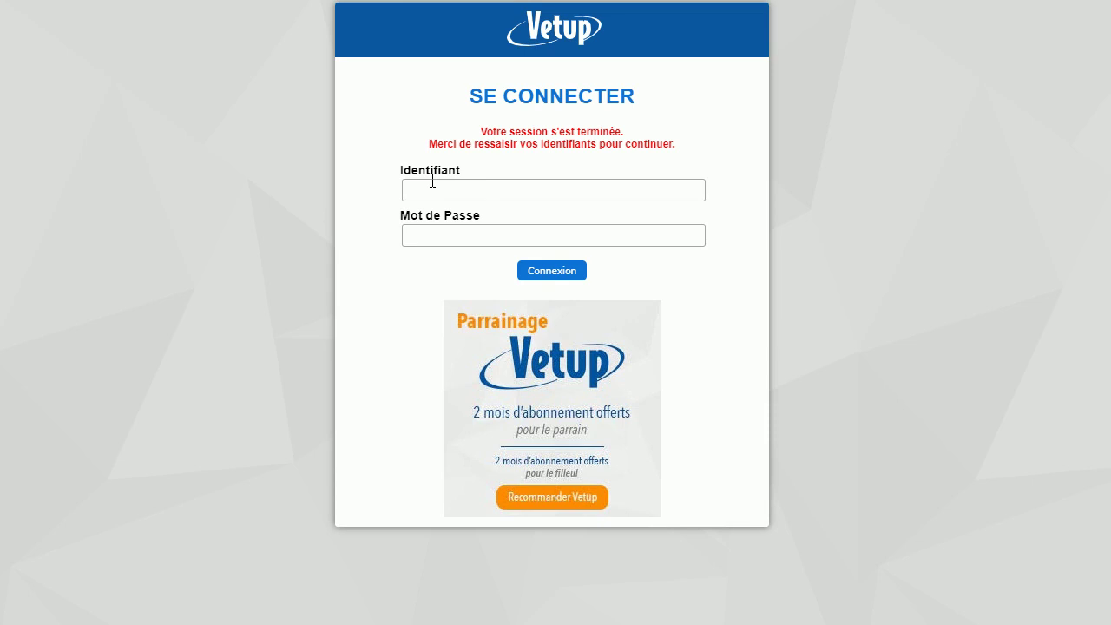
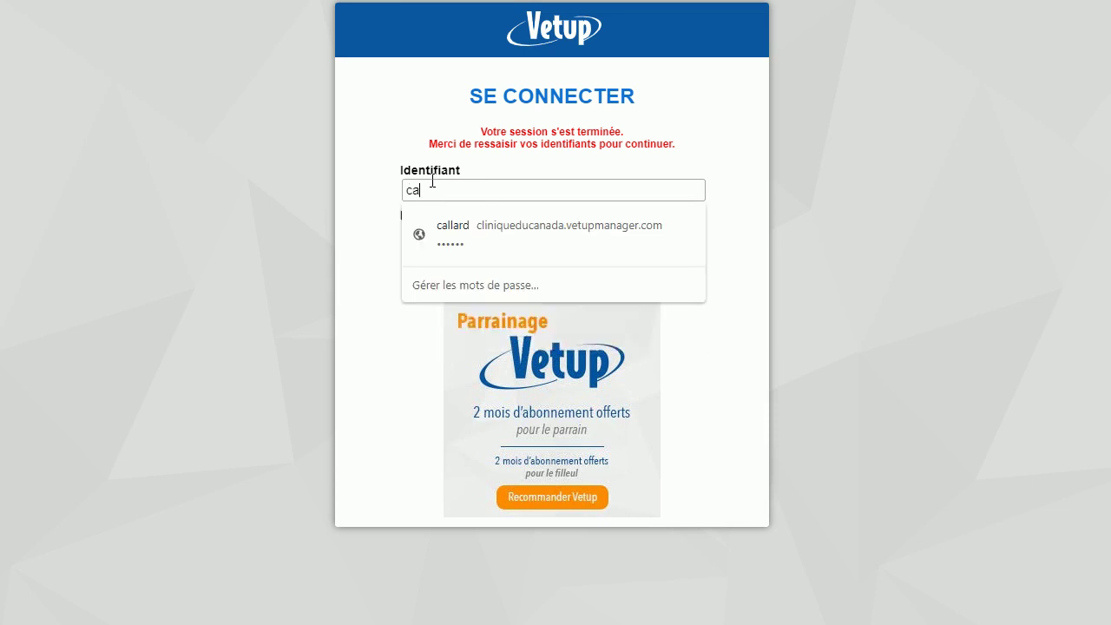
# Log in with the username and pasted password, close the Aide panel, then log out
pyautogui.click(243, 268)
pyautogui.click(445, 237)
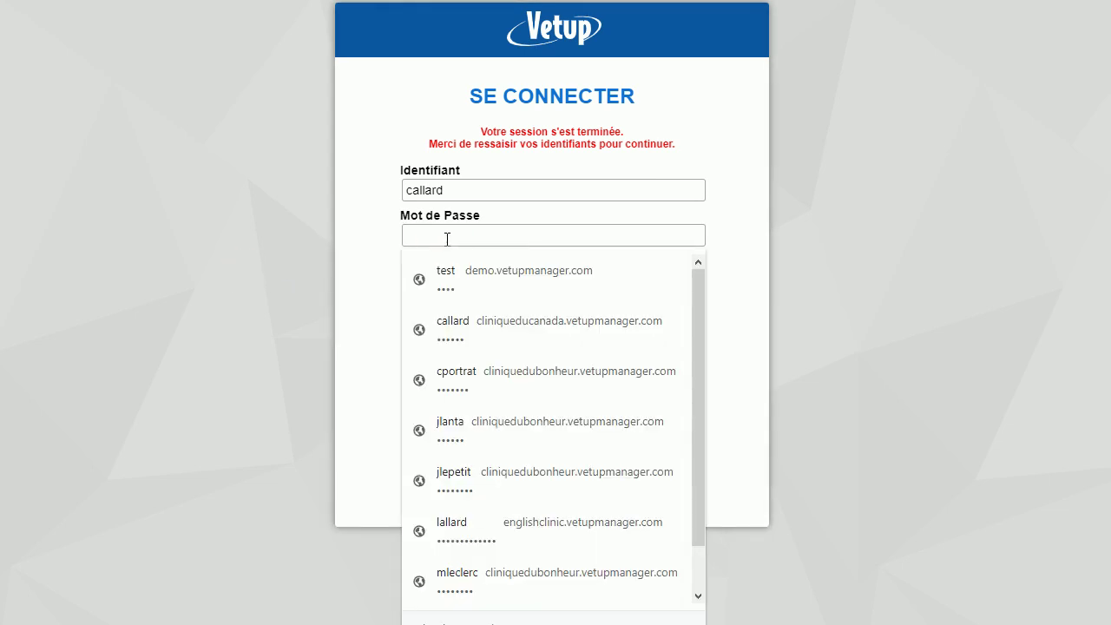
pyautogui.hotkey('ctrl', 'v')
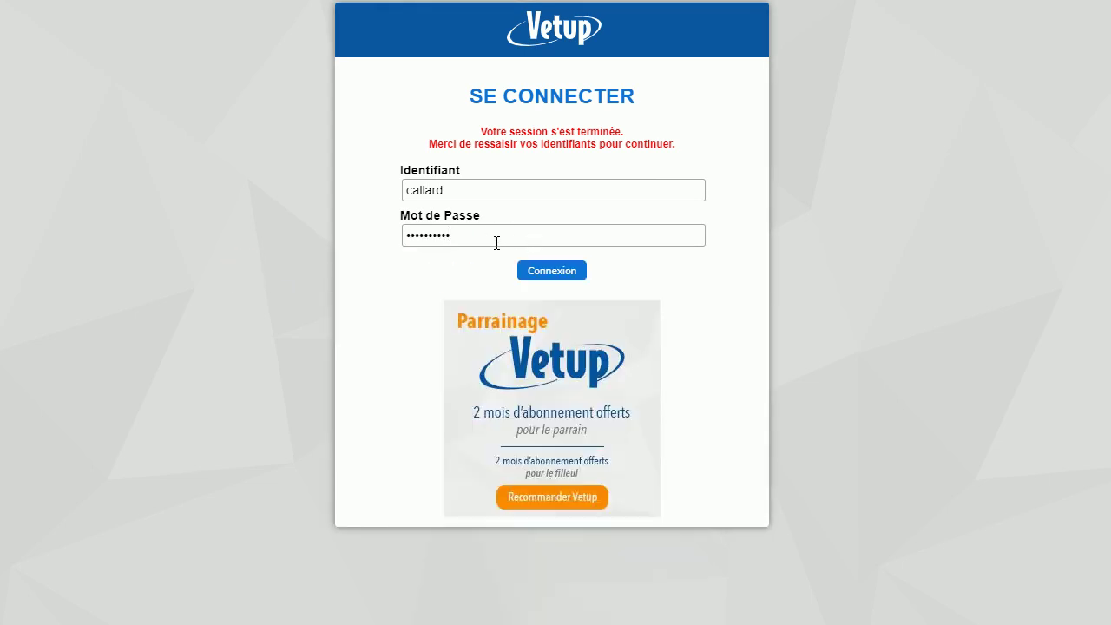
pyautogui.click(553, 271)
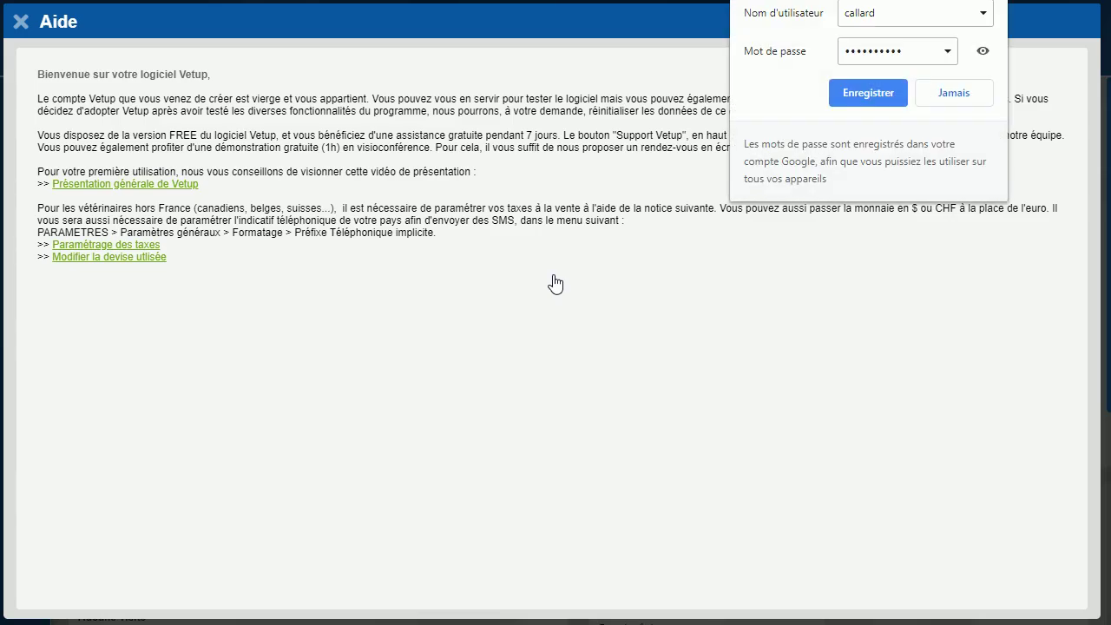
pyautogui.click(478, 325)
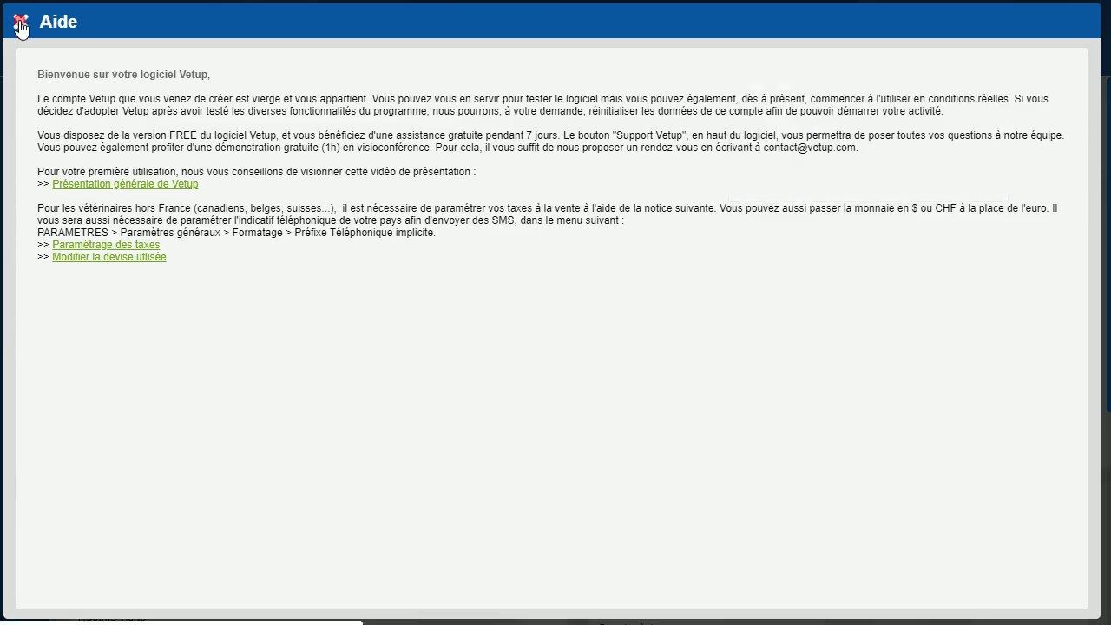
pyautogui.click(20, 27)
pyautogui.click(1079, 35)
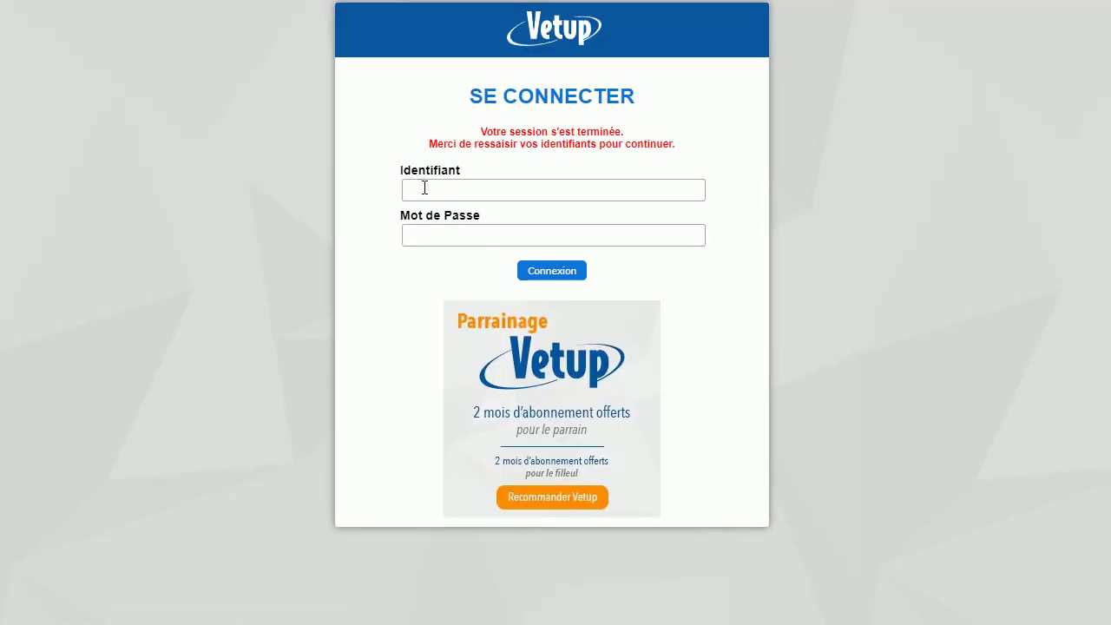
# Log back in using the account's e-mail address and password
pyautogui.click(424, 188)
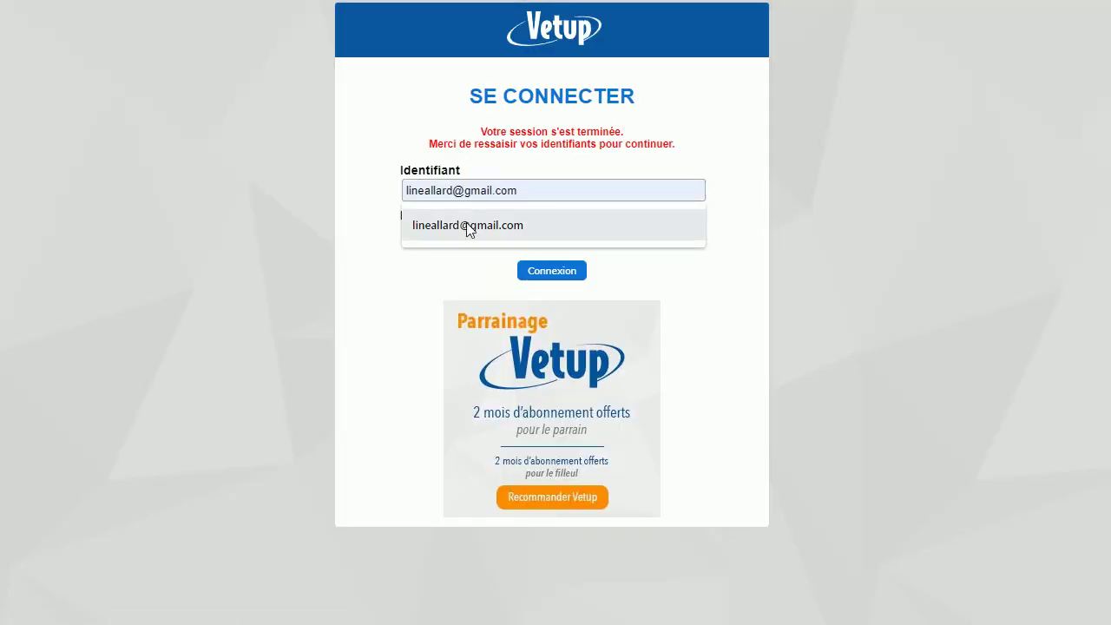
pyautogui.click(467, 227)
pyautogui.click(448, 235)
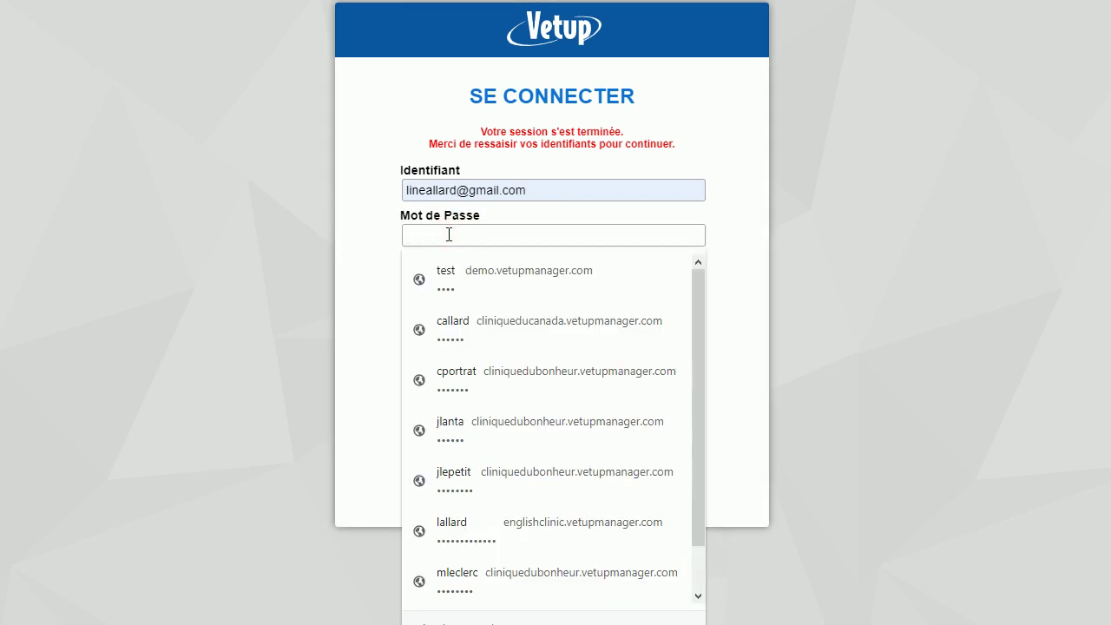
pyautogui.write('••••••••••')
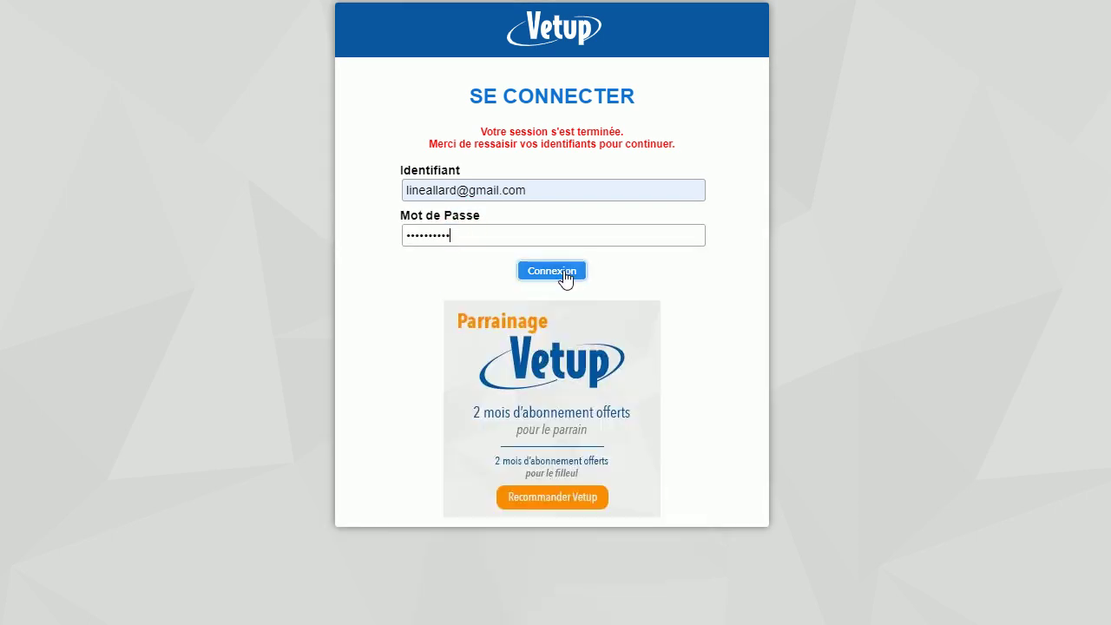
pyautogui.click(564, 271)
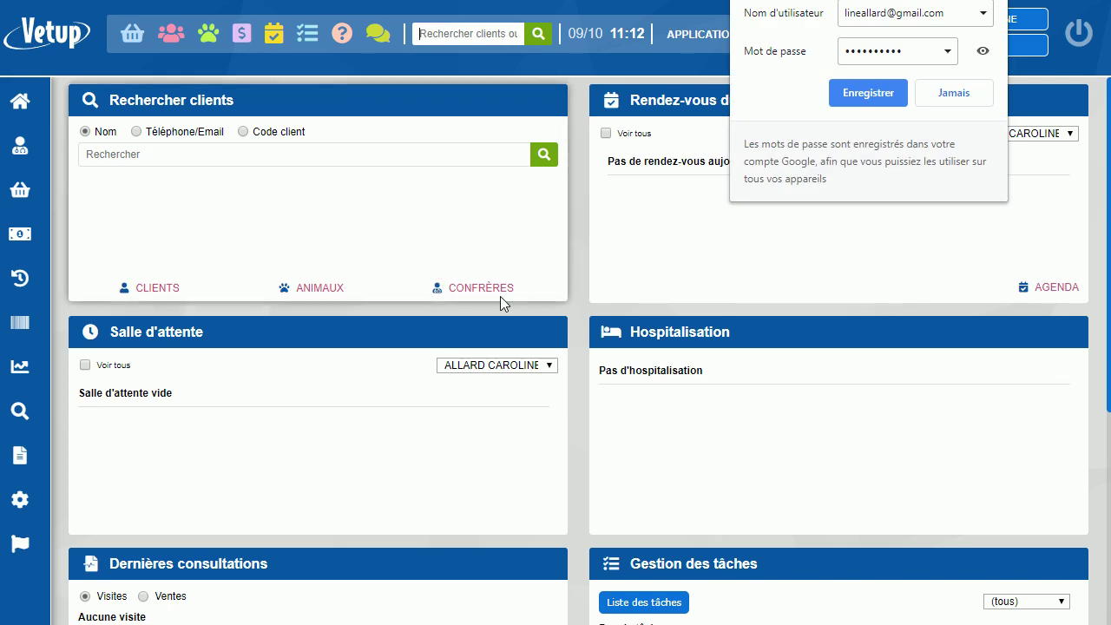
# Dismiss the save-password prompt and open Paramètres > Catalogue > Liste des Produits, showing five products
pyautogui.moveTo(34, 521)
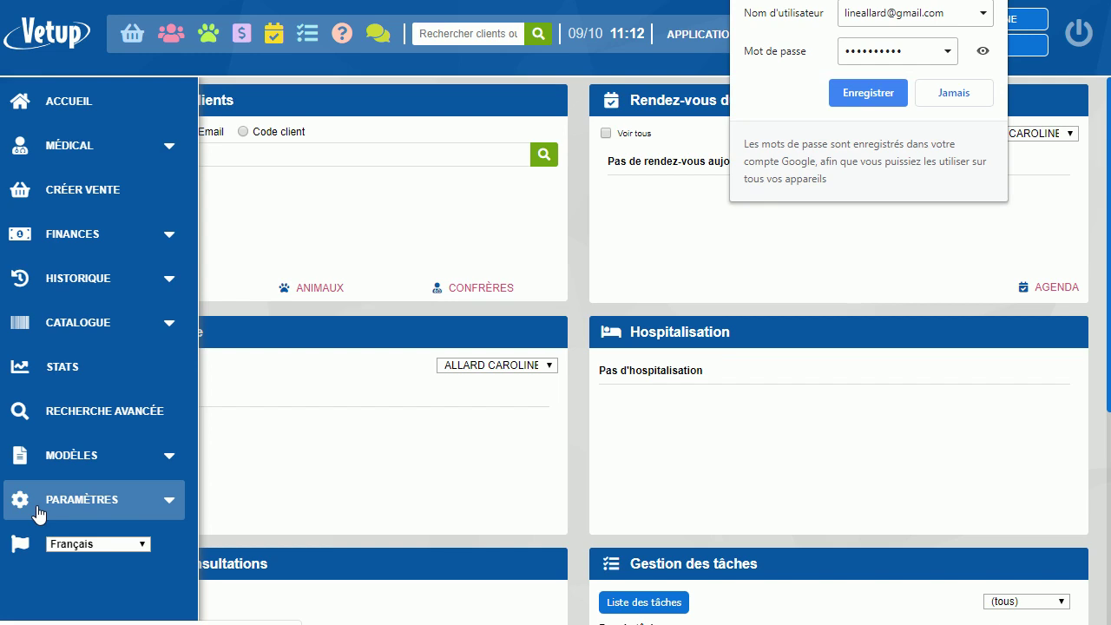
pyautogui.click(995, 219)
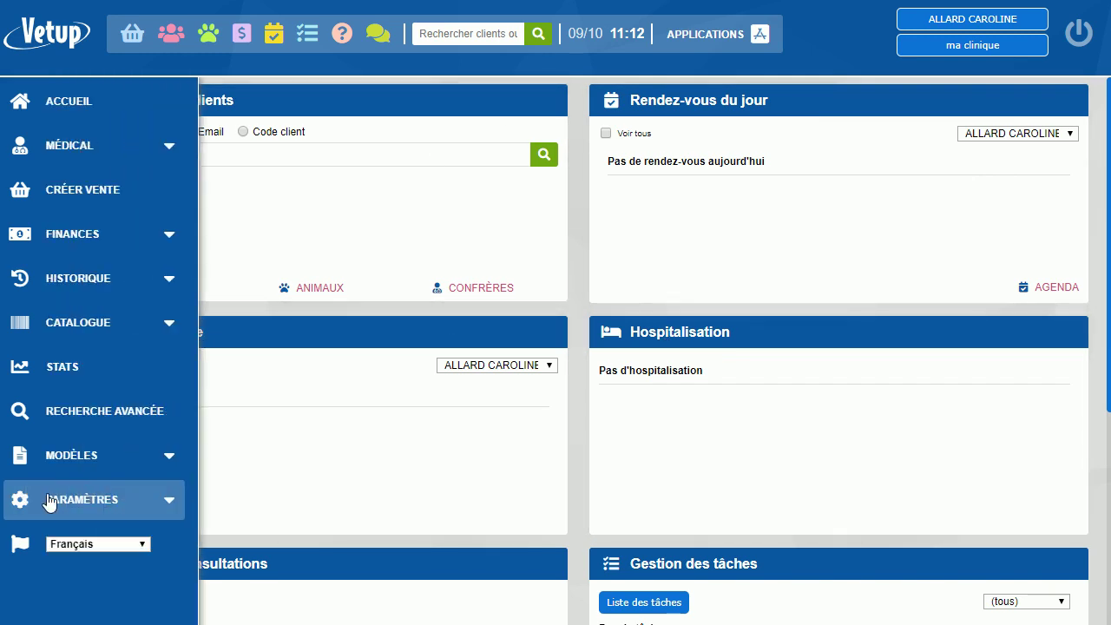
pyautogui.click(59, 499)
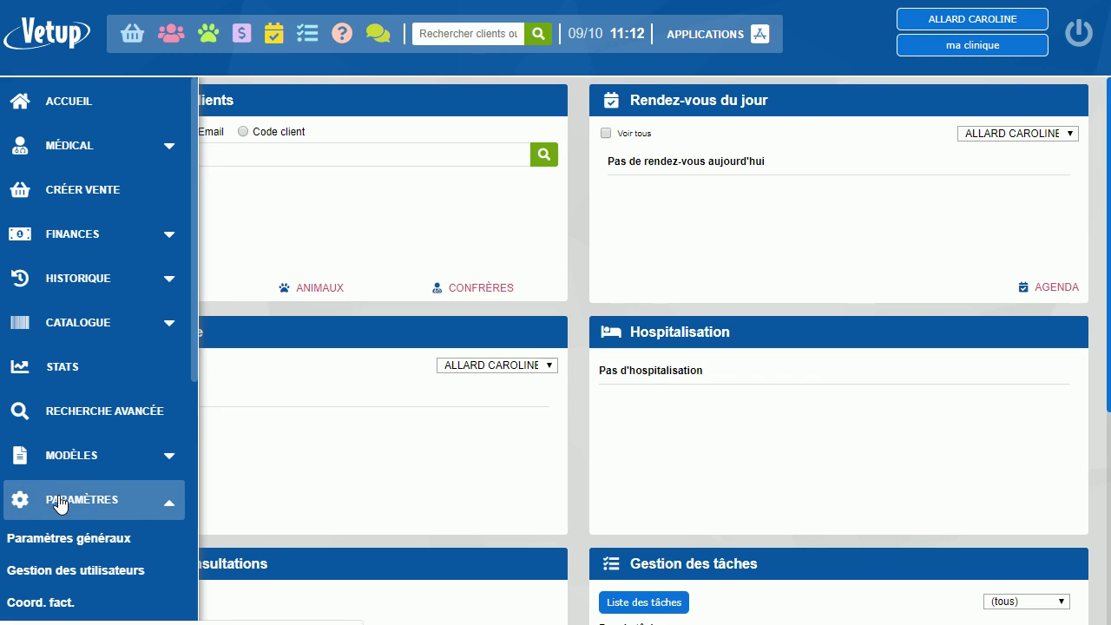
pyautogui.click(93, 323)
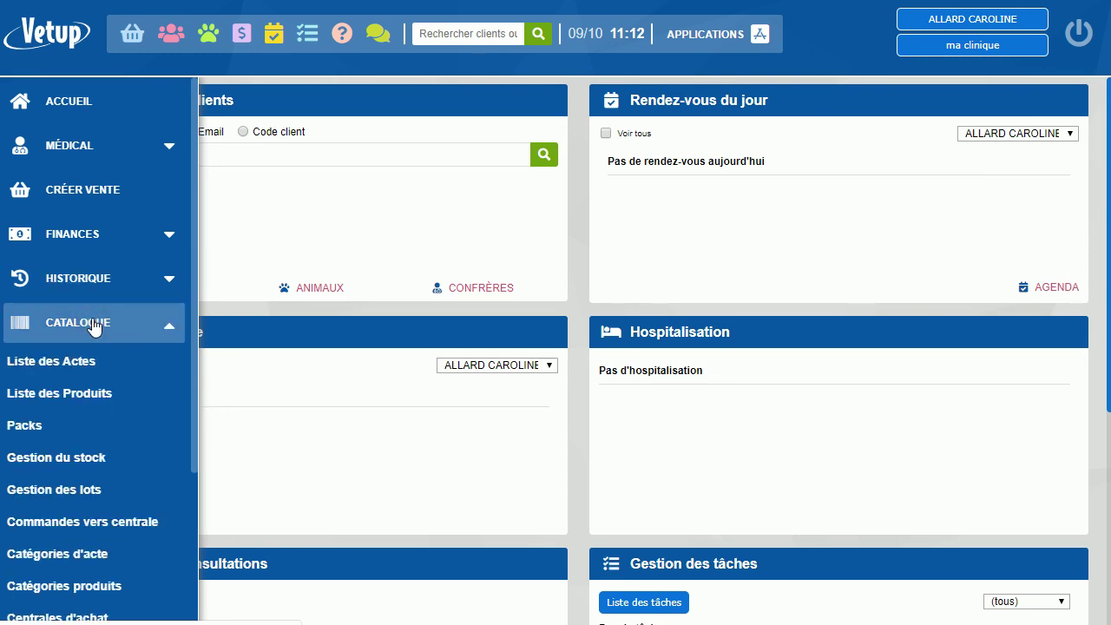
pyautogui.click(81, 393)
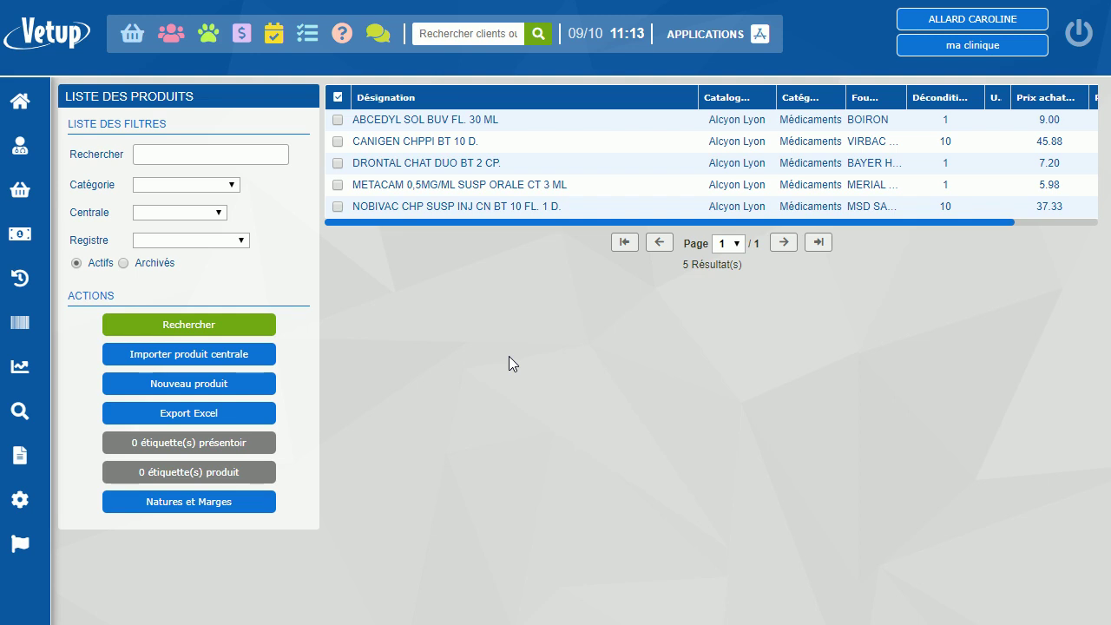
# Open the Vetup online documentation and scroll through the Logiciel Vetup help index
pyautogui.click(344, 34)
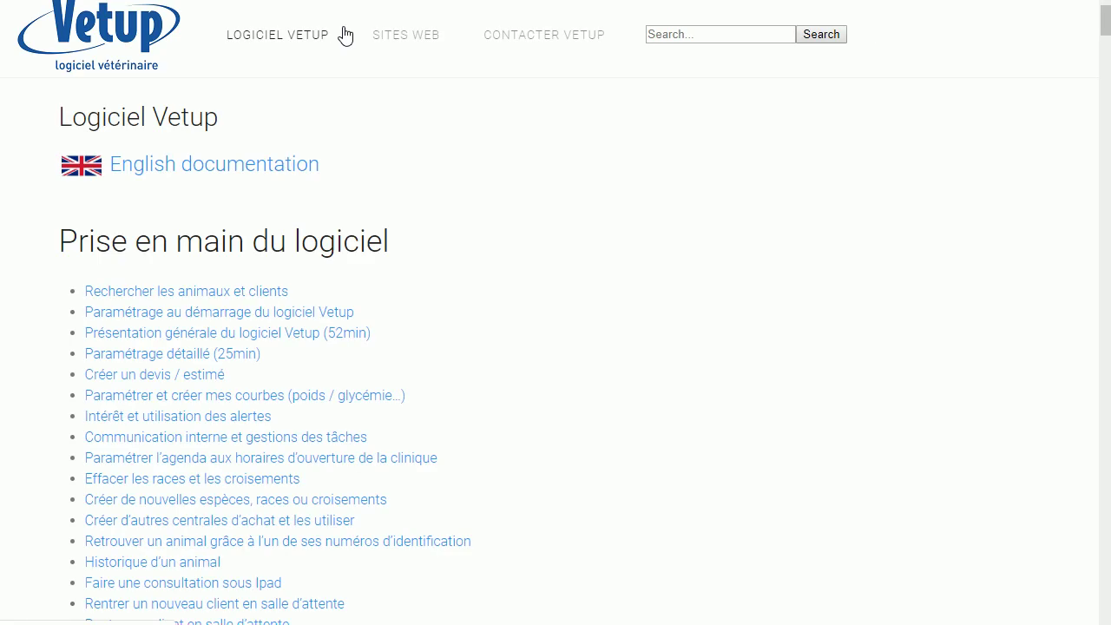
pyautogui.scroll(-10, 662, 387)
pyautogui.scroll(-20, 663, 387)
pyautogui.scroll(20, 661, 382)
pyautogui.scroll(20, 660, 388)
# Search the documentation for 'rappels' and close the suggestions list
pyautogui.click(678, 34)
pyautogui.write('rappels')
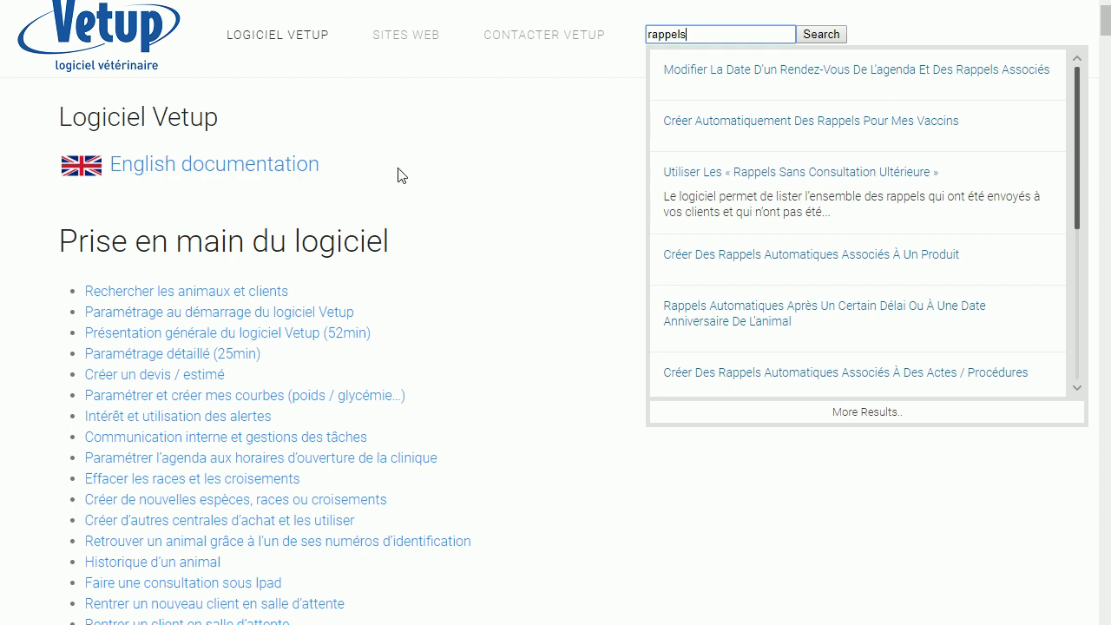
pyautogui.click(165, 173)
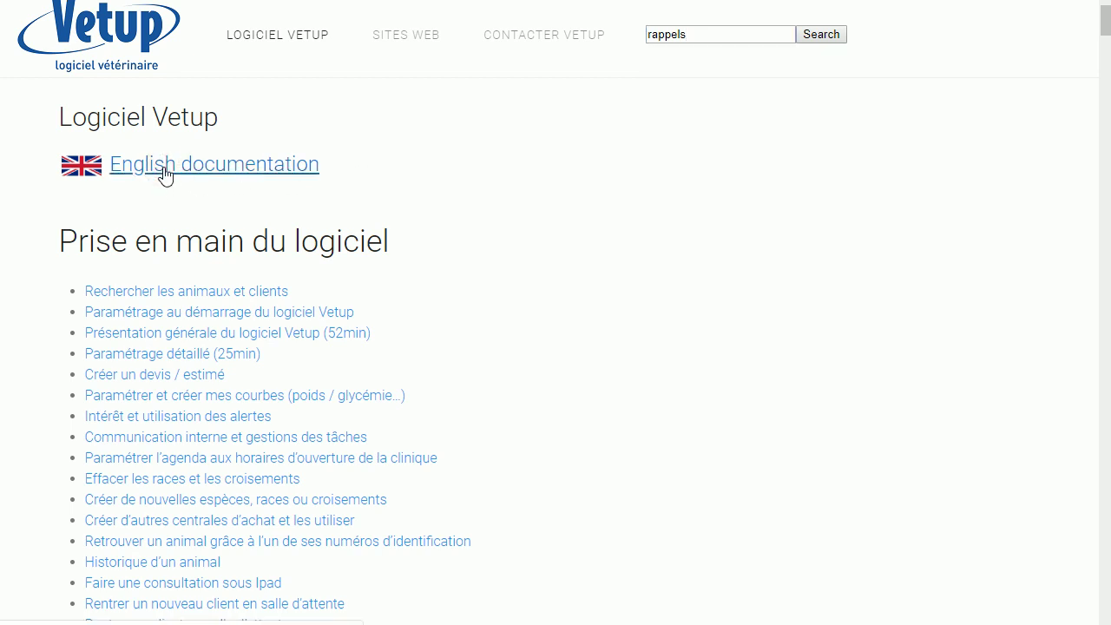